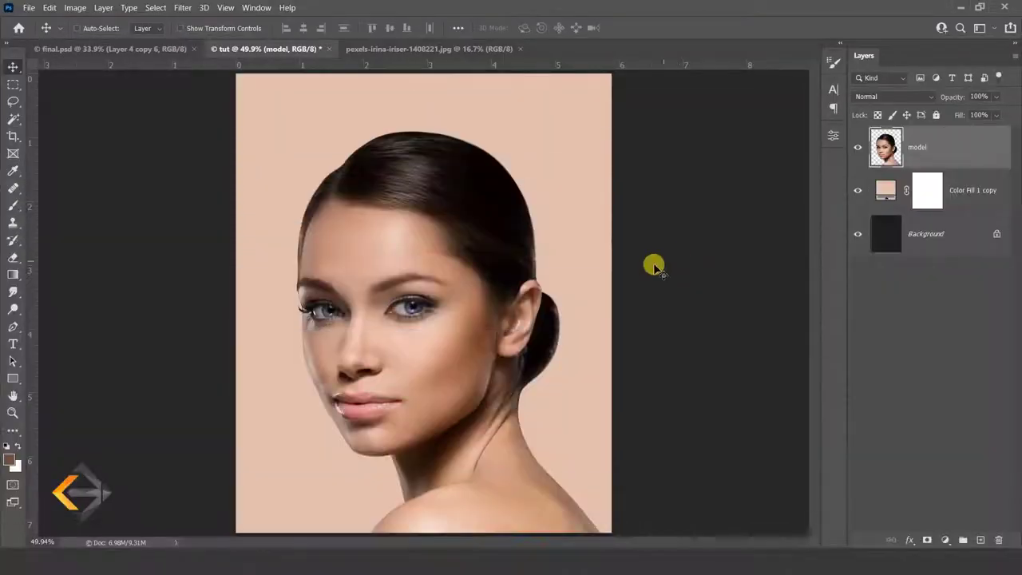
Select the Pen tool from the toolbar
click(16, 327)
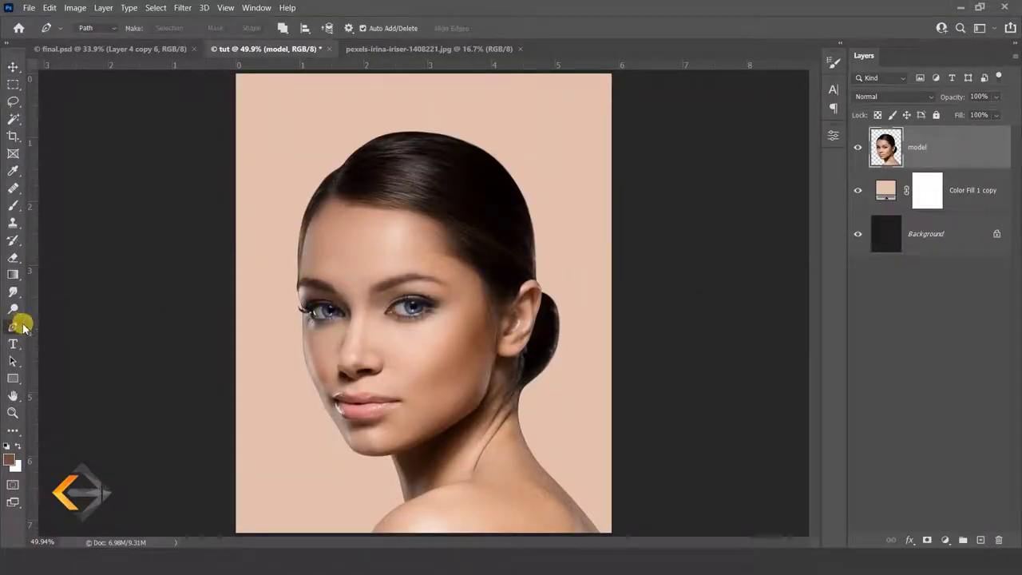
Set the Pen to Shape mode and trace from the forehead down the nose ridge
click(106, 28)
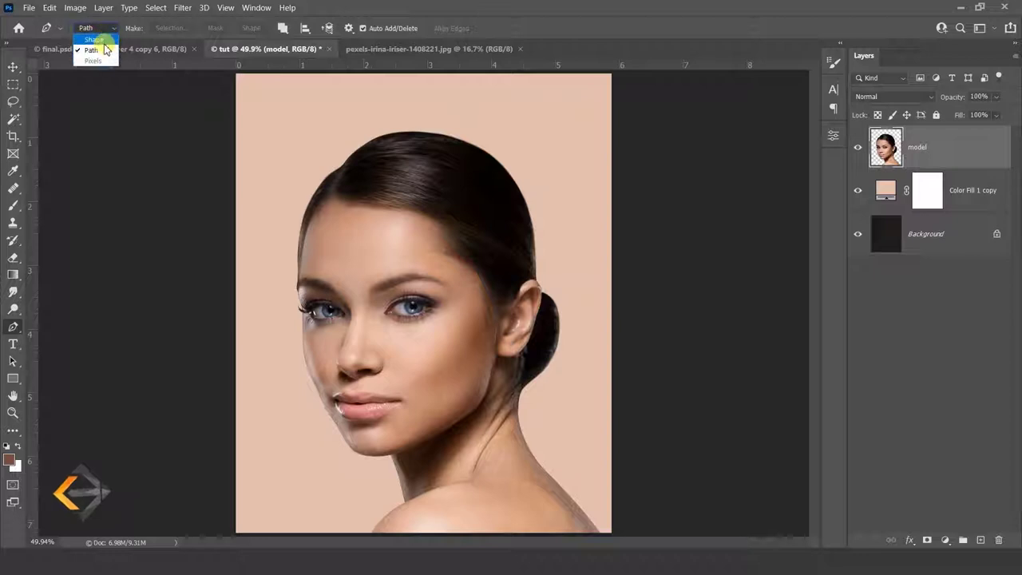
click(102, 40)
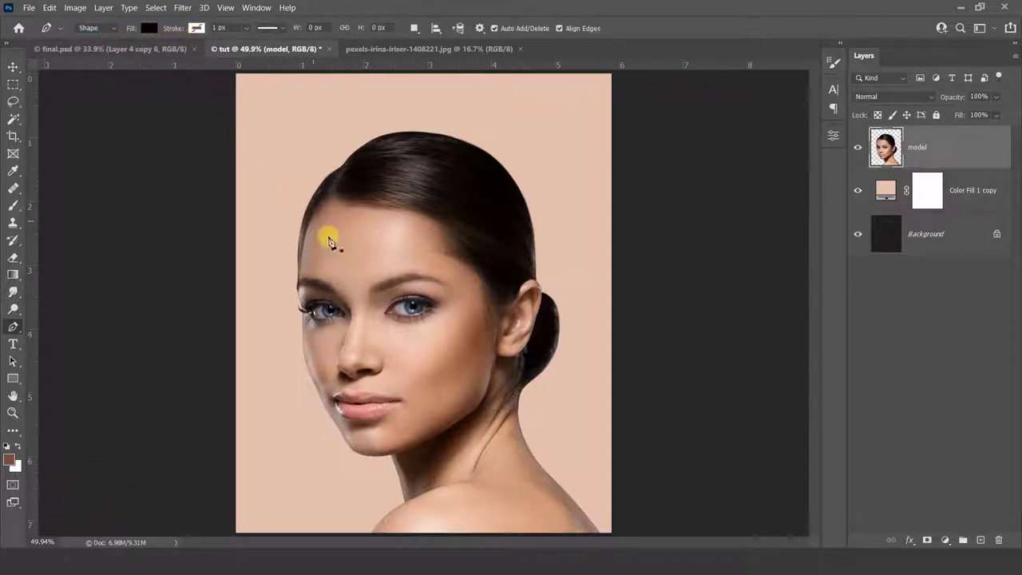
scroll(369, 272, up, 3)
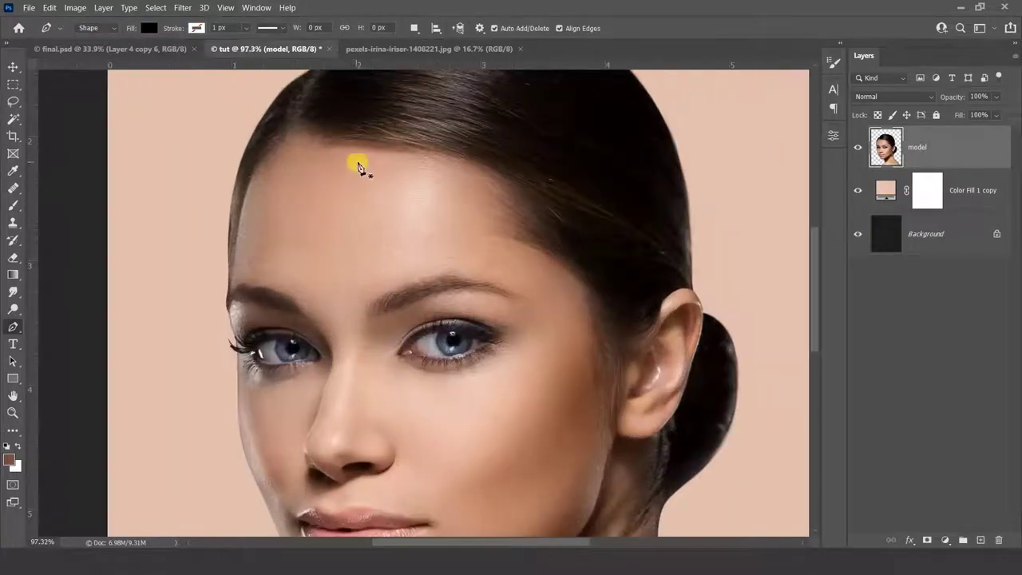
click(373, 140)
click(338, 331)
scroll(339, 332, up, 2)
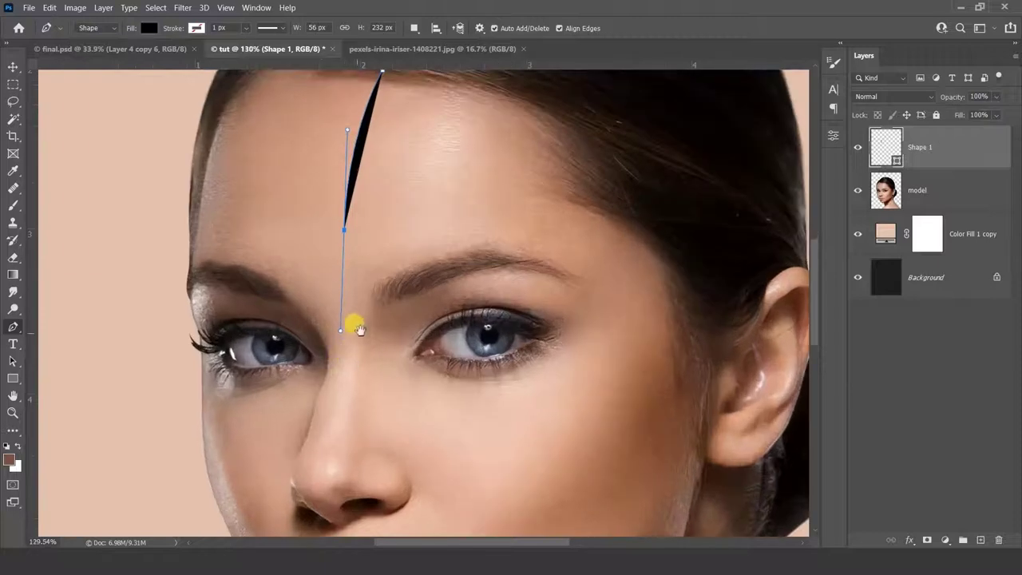
drag(359, 329, 387, 236)
click(369, 261)
click(364, 287)
drag(348, 356, 345, 376)
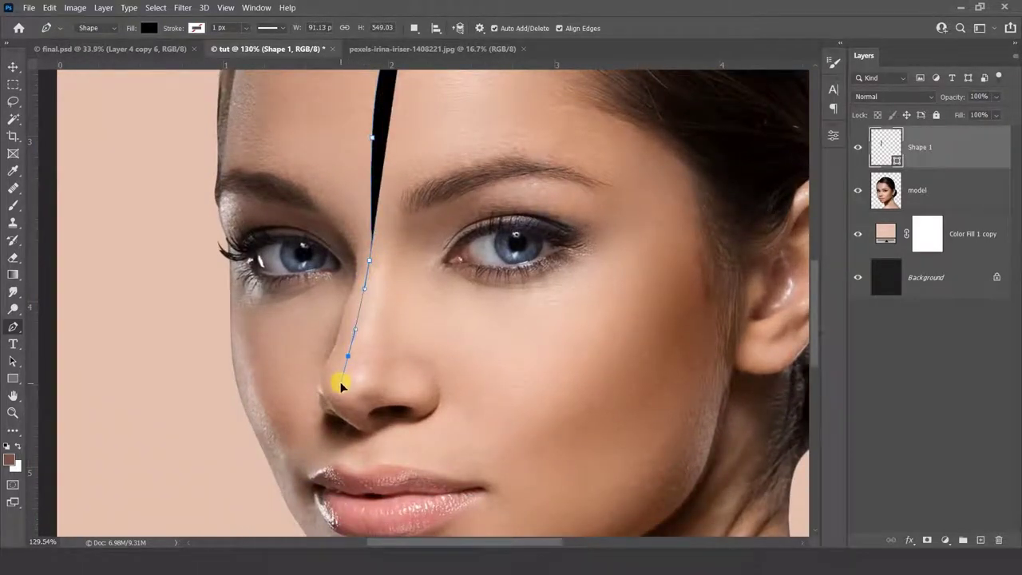
Continue the outline around the nose tip and upper lip, down to the chin
scroll(347, 418, up, 2)
drag(360, 424, 375, 444)
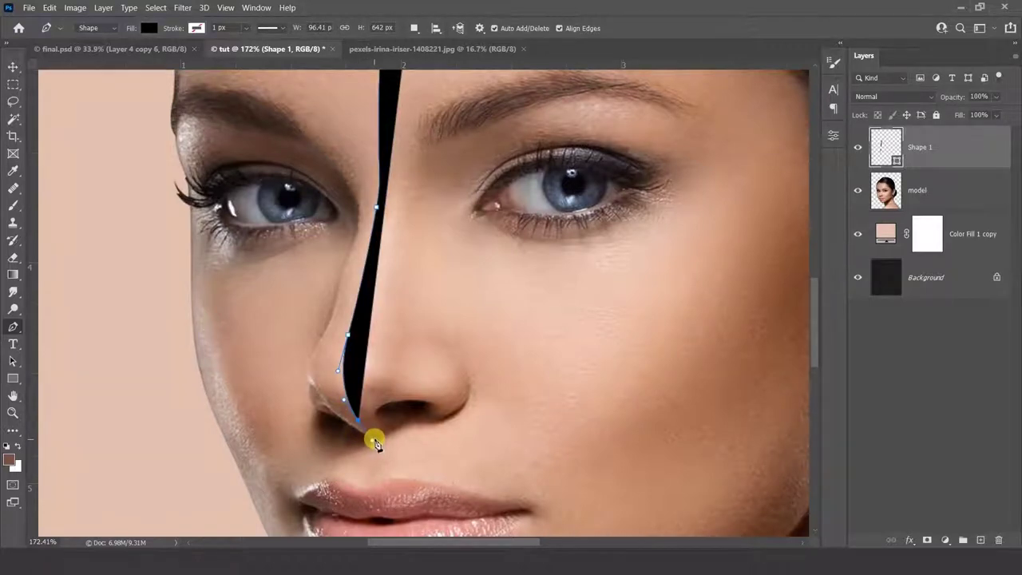
scroll(382, 383, down, 3)
scroll(388, 343, up, 2)
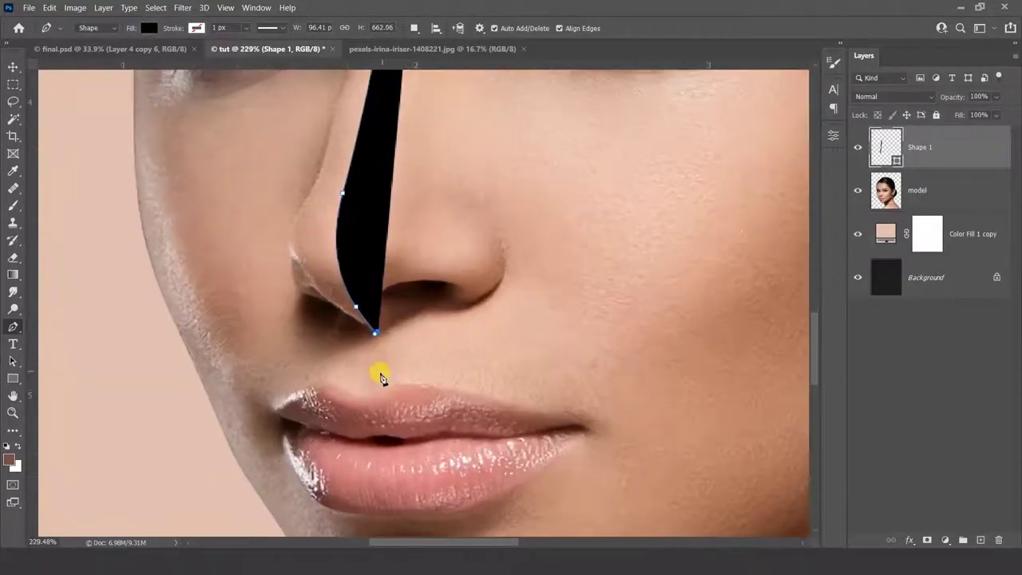
click(356, 394)
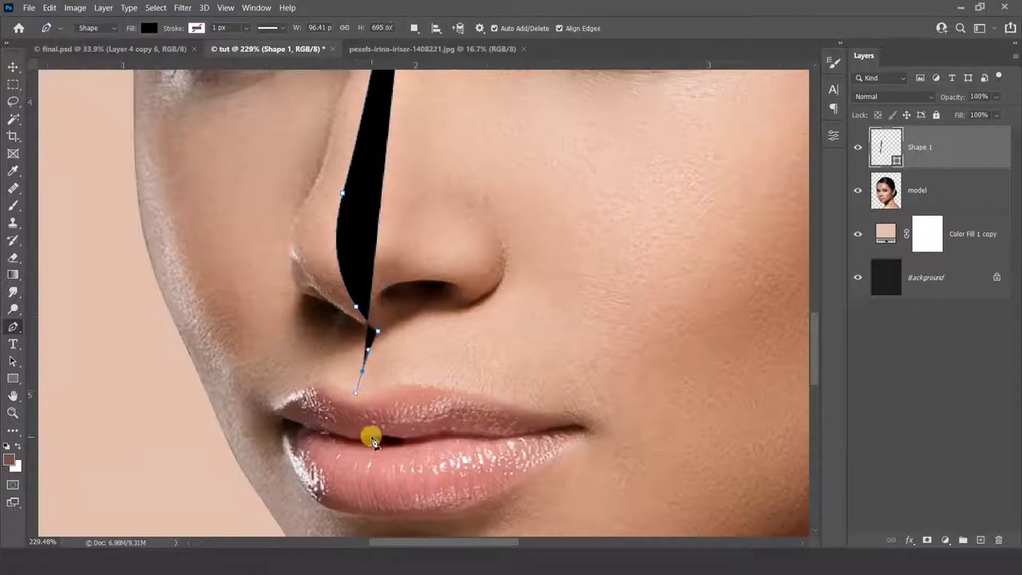
mouse_move(384, 445)
mouse_down()
mouse_move(404, 431)
mouse_move(413, 320)
mouse_up()
mouse_move(360, 389)
mouse_down()
mouse_move(369, 431)
mouse_move(386, 451)
mouse_up()
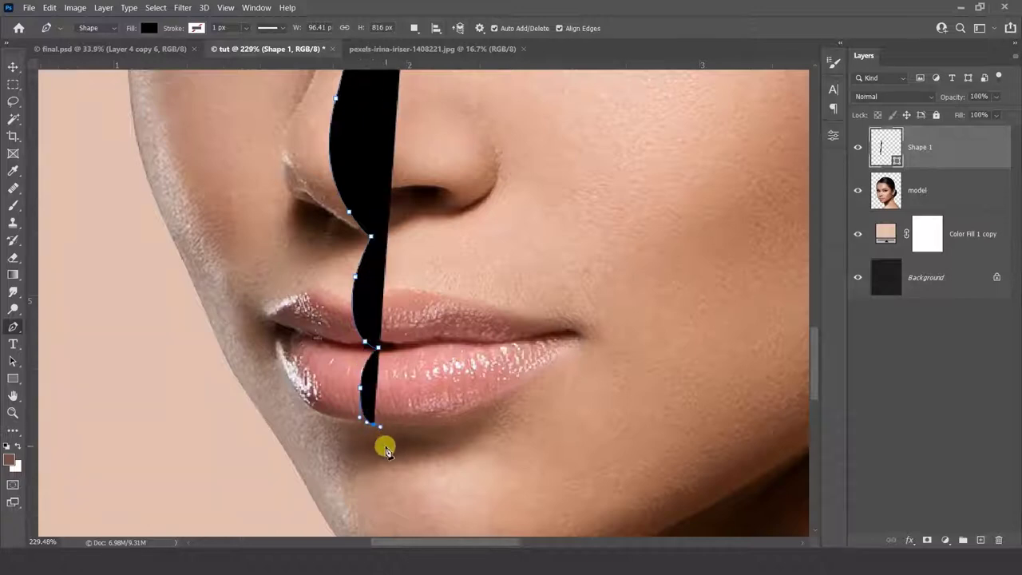
scroll(429, 347, down, 3)
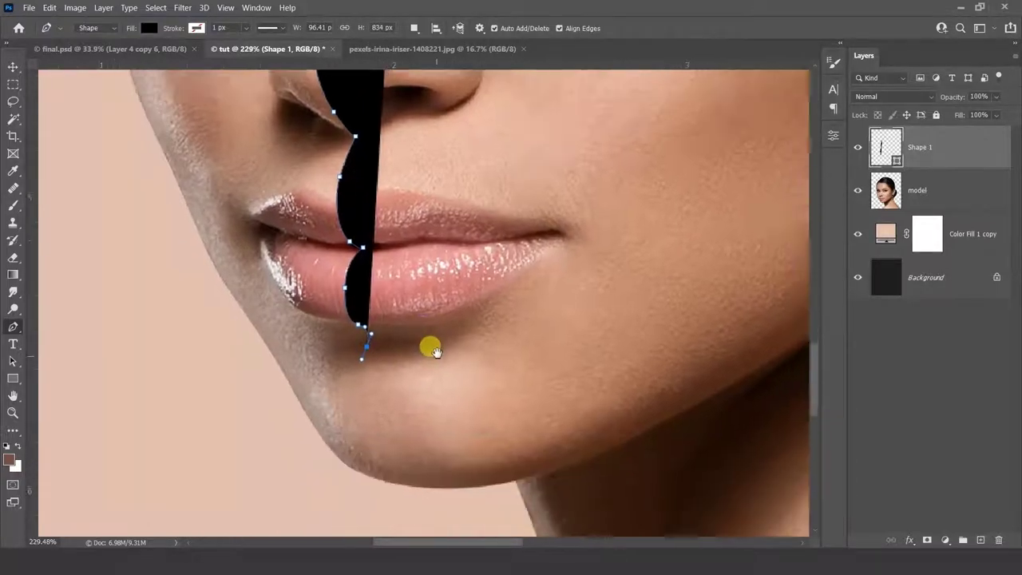
scroll(404, 242, down, 3)
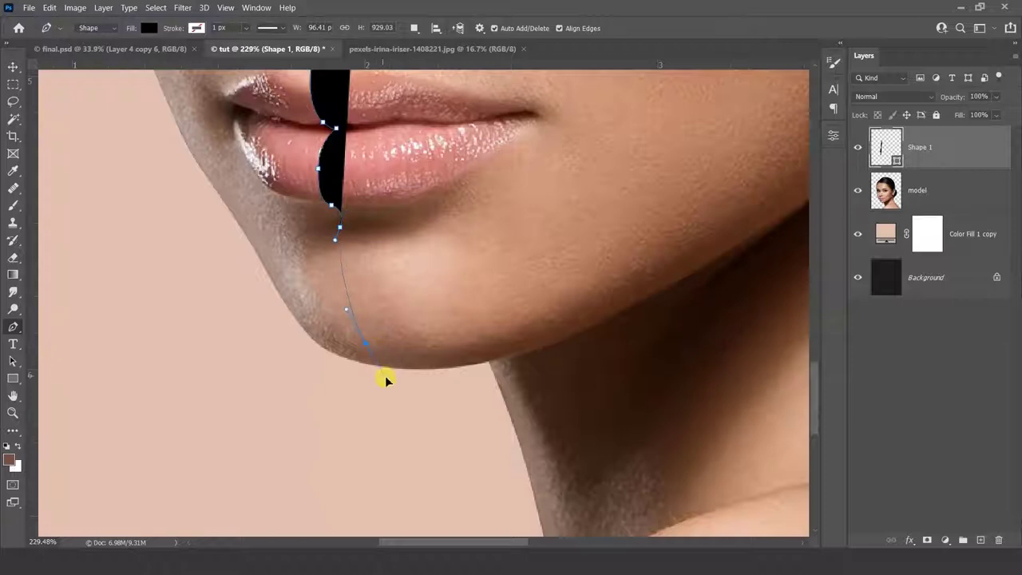
drag(395, 373, 396, 373)
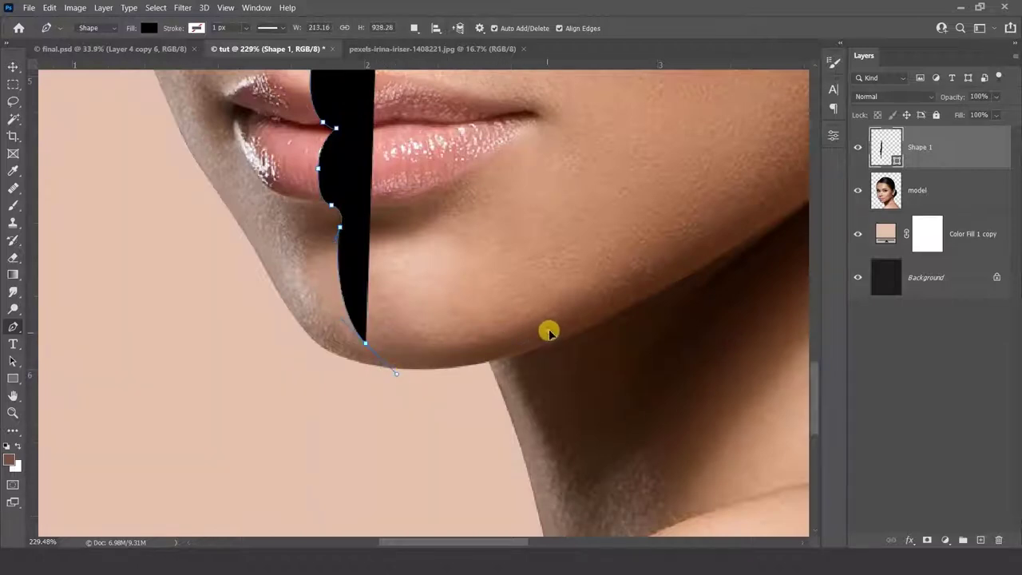
Trace the shape along the jawline up in front of the ear to the hair
click(604, 310)
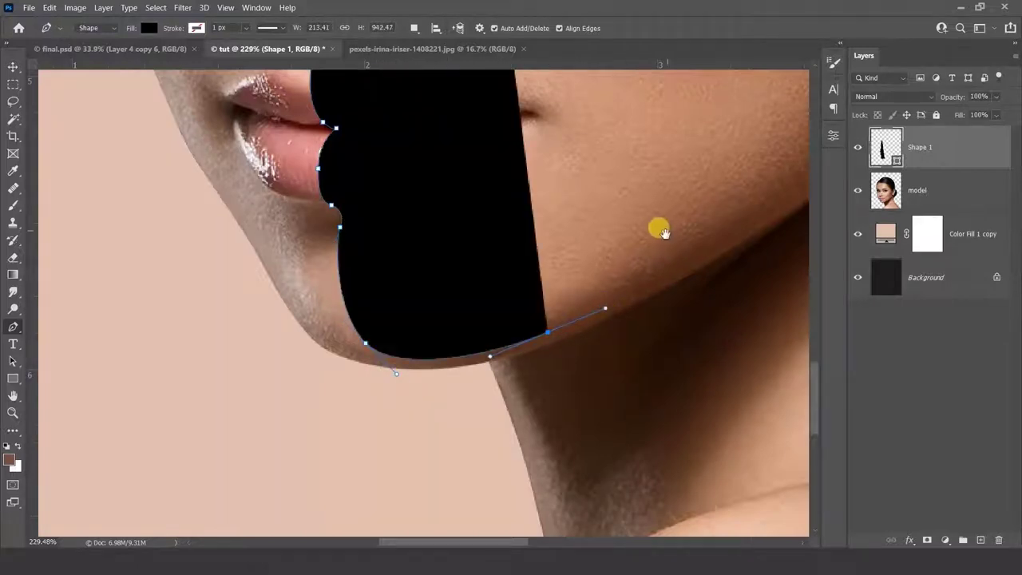
drag(658, 229, 422, 399)
drag(631, 300, 667, 250)
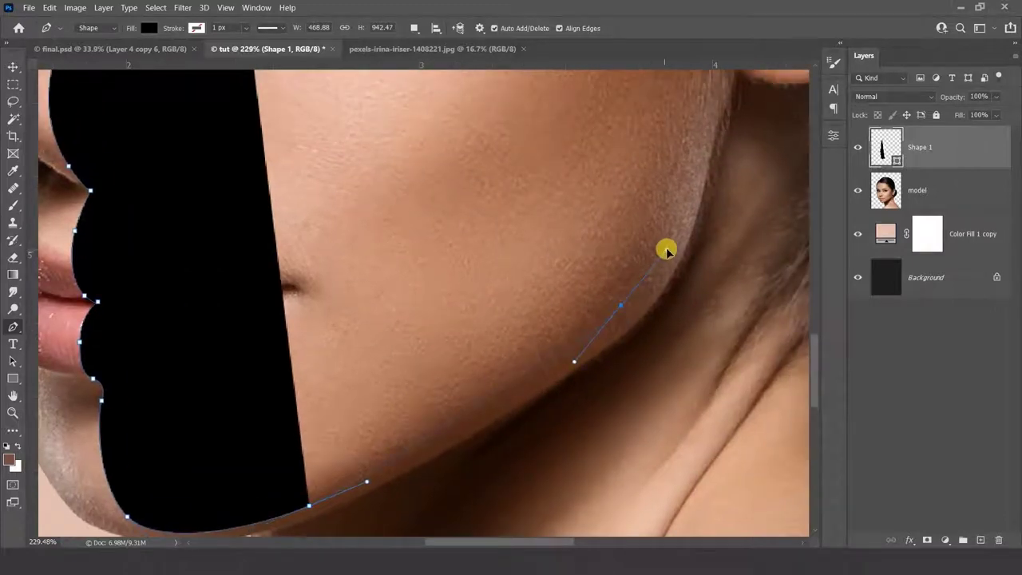
scroll(659, 245, down, 3)
drag(662, 178, 589, 354)
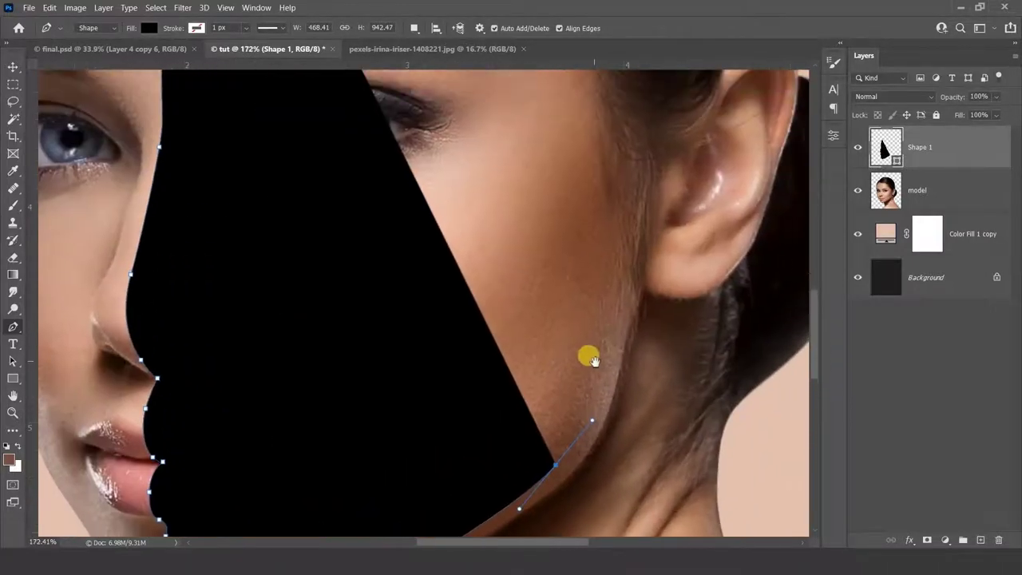
drag(627, 260, 644, 159)
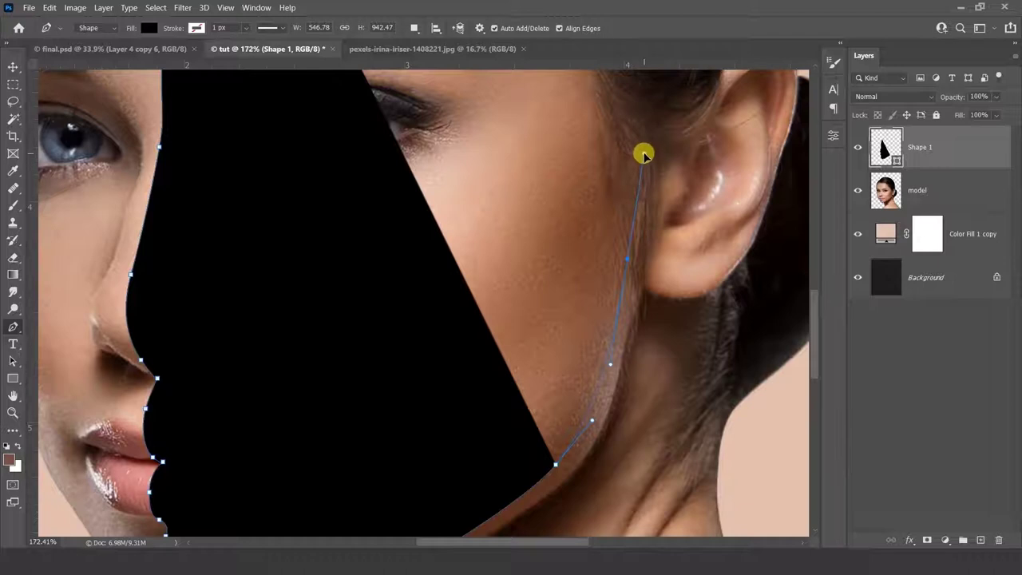
drag(639, 214, 612, 365)
drag(593, 303, 544, 225)
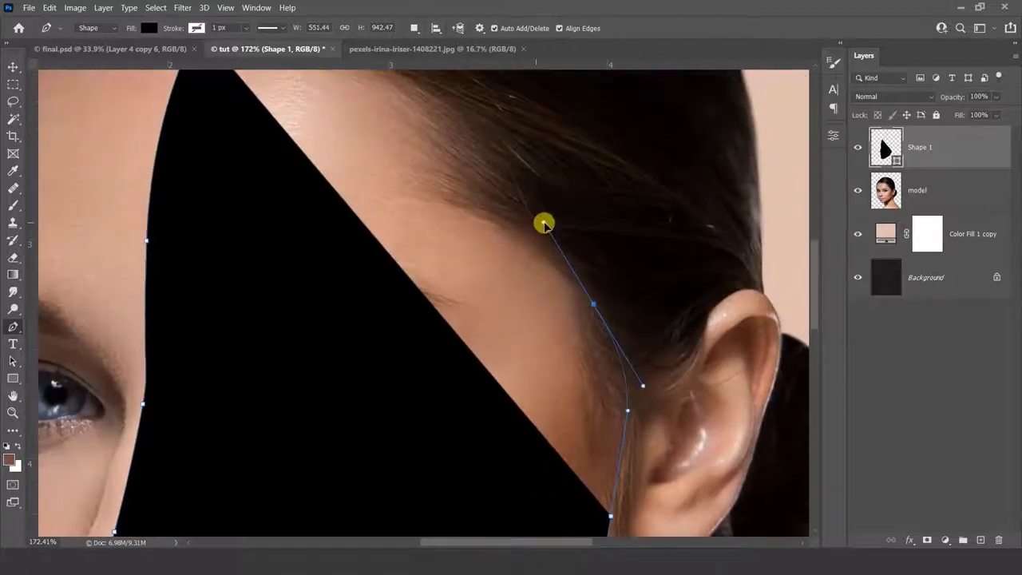
click(550, 229)
Curve the edge along the hairline and close the shape at the forehead
scroll(519, 272, up, 4)
drag(415, 190, 328, 144)
mouse_move(250, 178)
mouse_down()
mouse_move(227, 212)
mouse_move(319, 229)
mouse_up()
scroll(338, 232, down, 3)
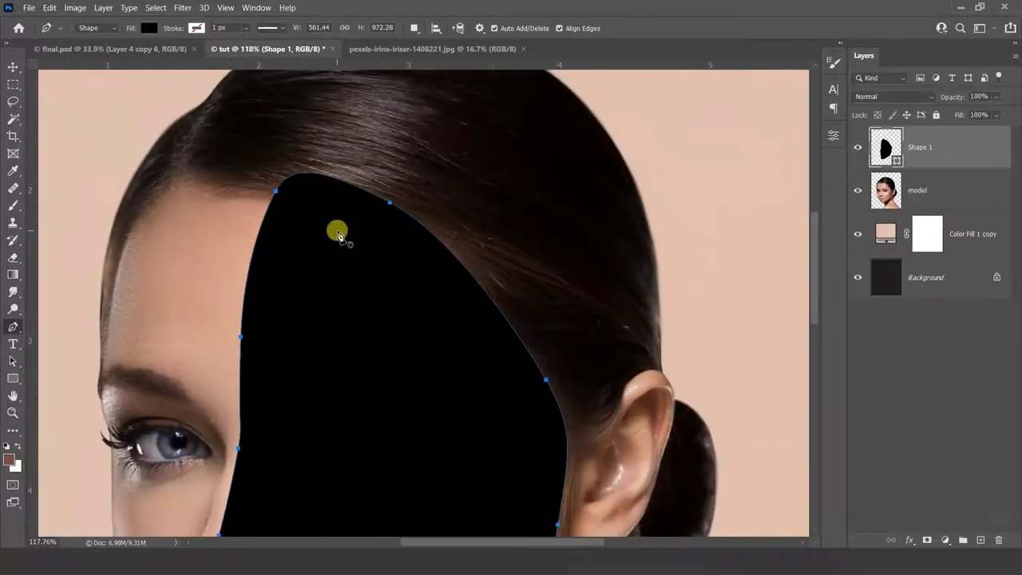
scroll(426, 256, up, 1)
scroll(453, 214, down, 2)
scroll(456, 219, down, 1)
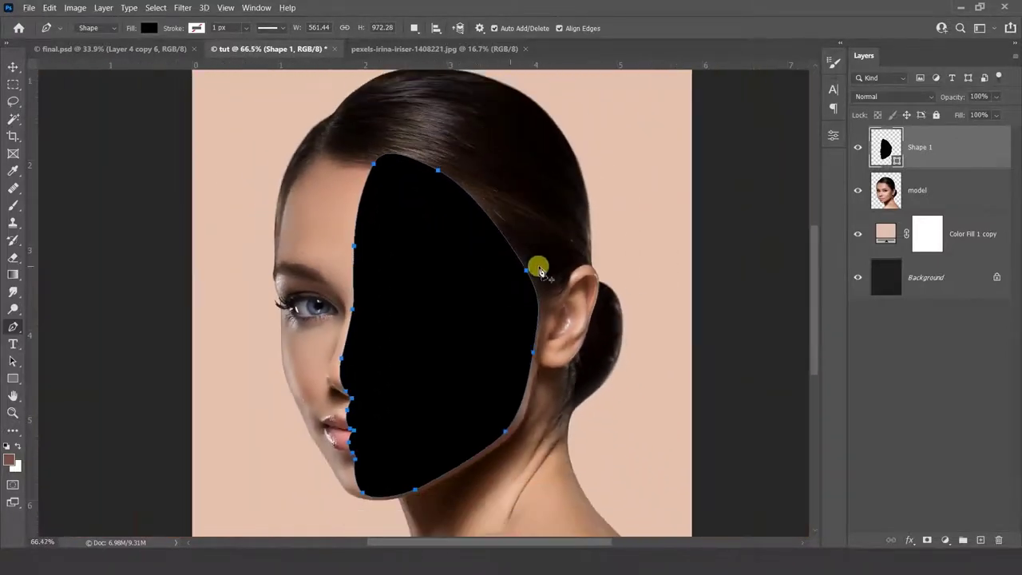
Add and bend points so the shape's top edge bows along the hairline
ctrl+click(491, 221)
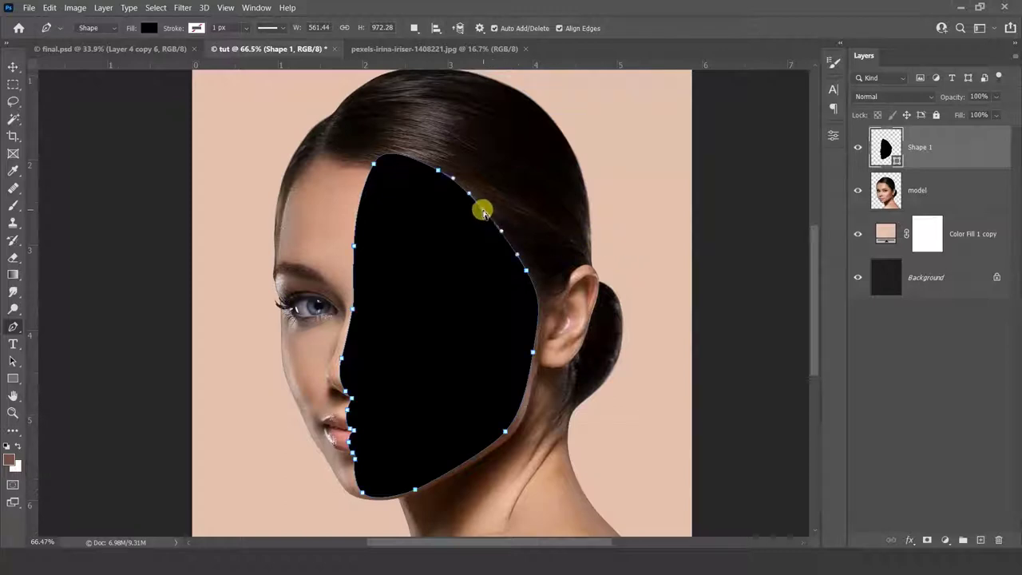
drag(483, 213, 493, 203)
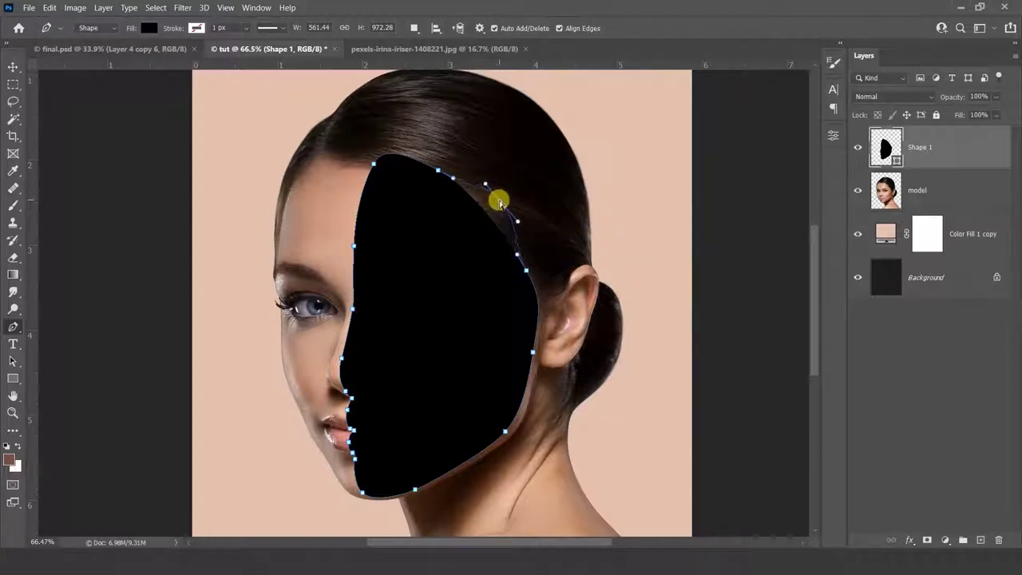
click(499, 201)
drag(439, 168, 455, 173)
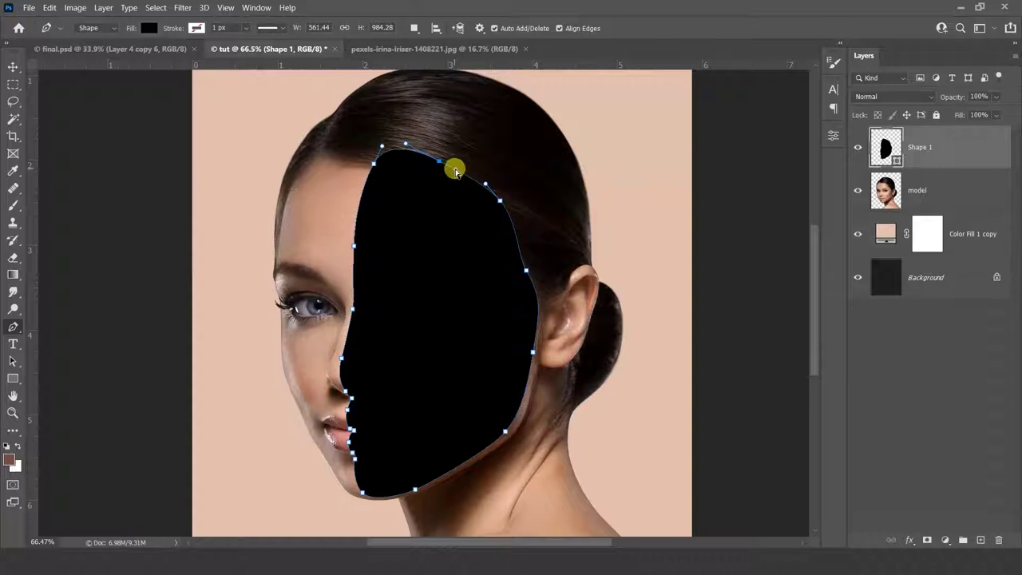
click(460, 169)
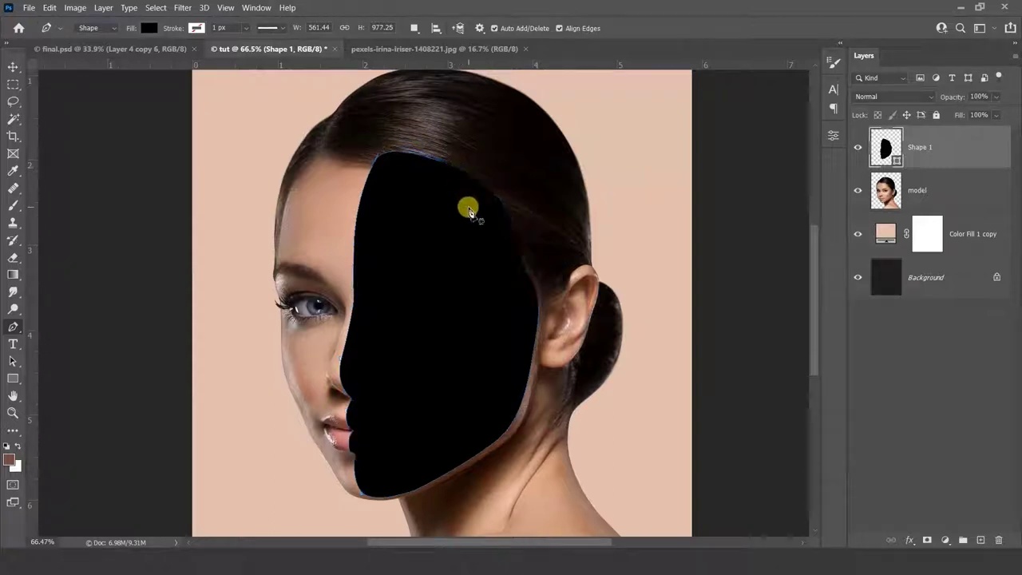
Fit the image in view and name the shape layer 'mask'
key(v)
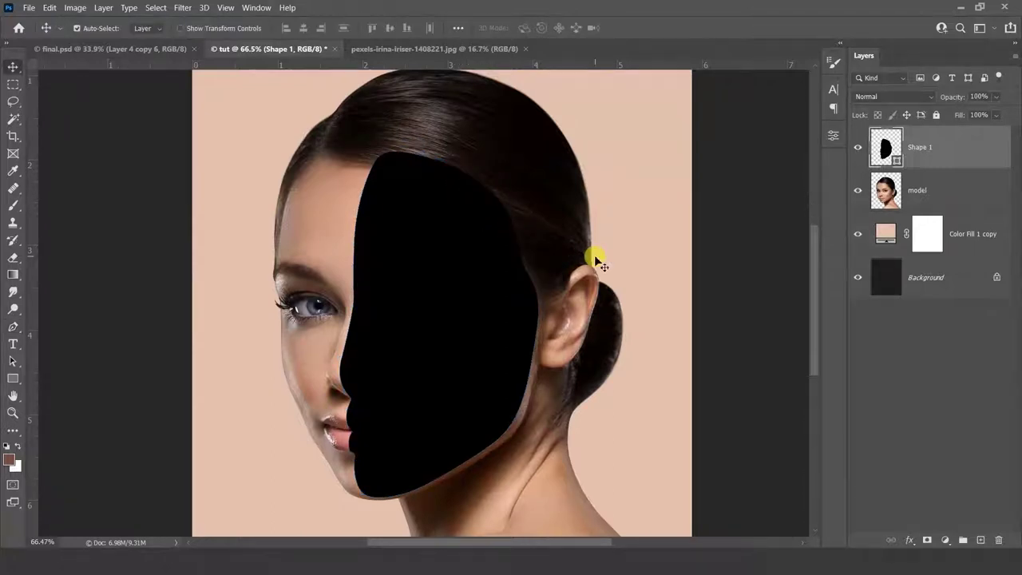
key(ctrl+minus)
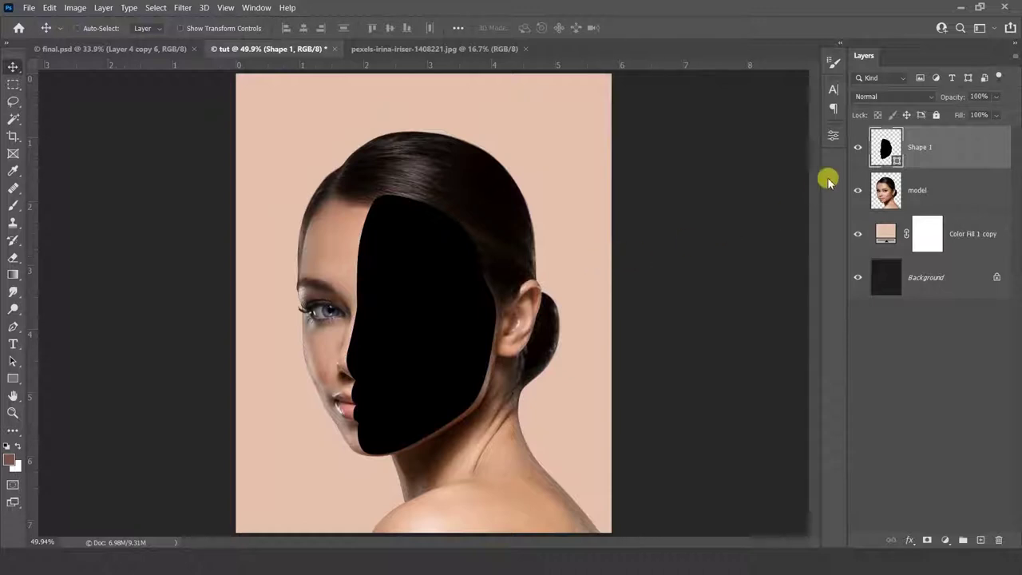
text(mask)
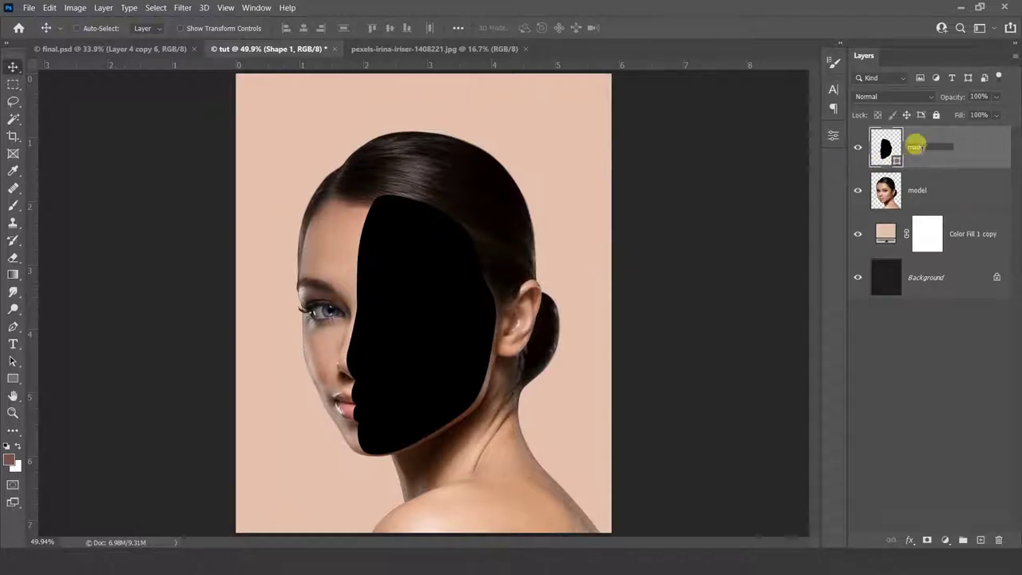
key(Return)
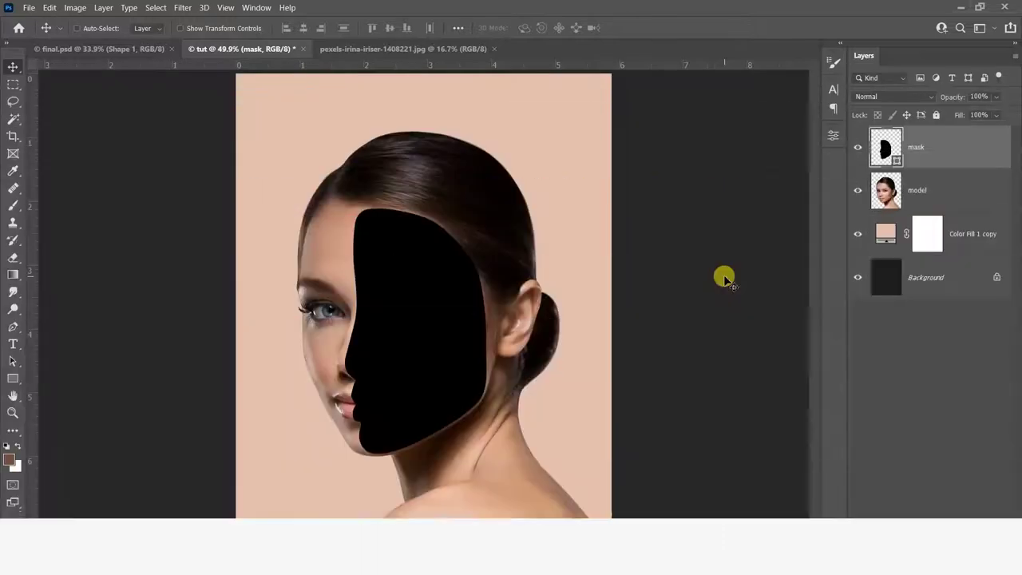
click(431, 48)
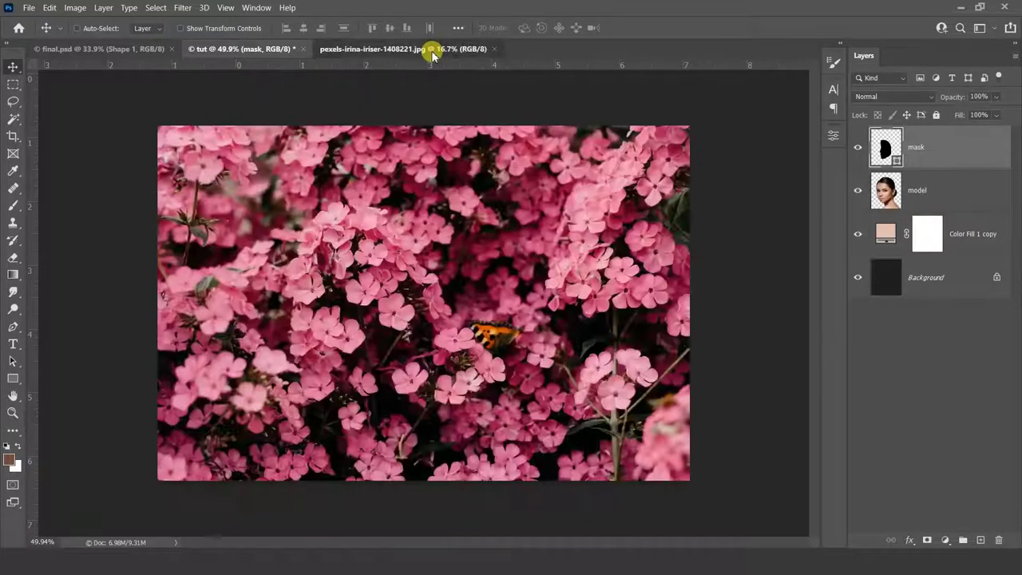
Drag the pink flower photo into 'tut' and scale it to about 31.6% over the face
drag(445, 204, 277, 48)
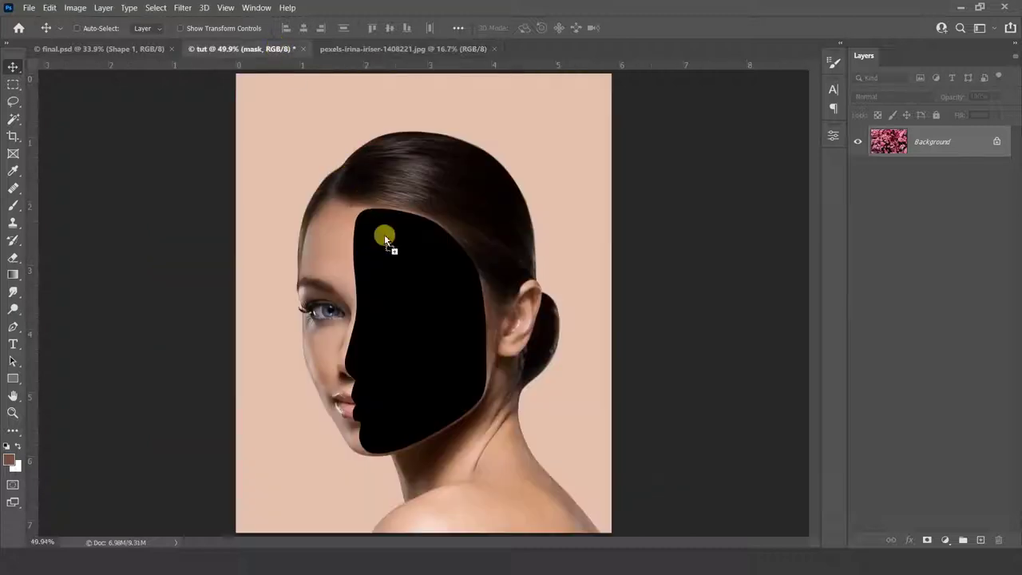
drag(278, 48, 390, 249)
scroll(431, 244, down, 5)
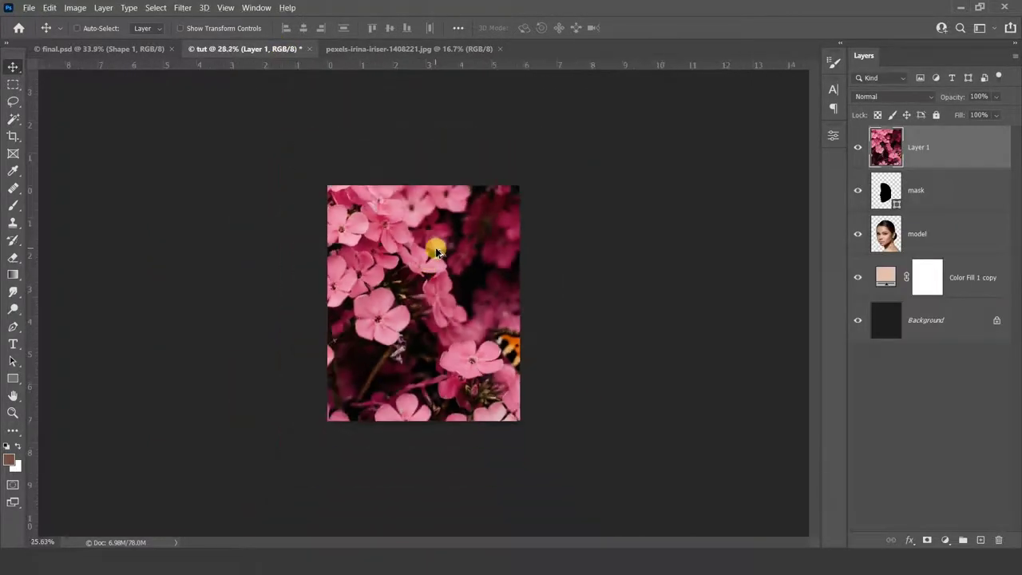
key(ctrl+t)
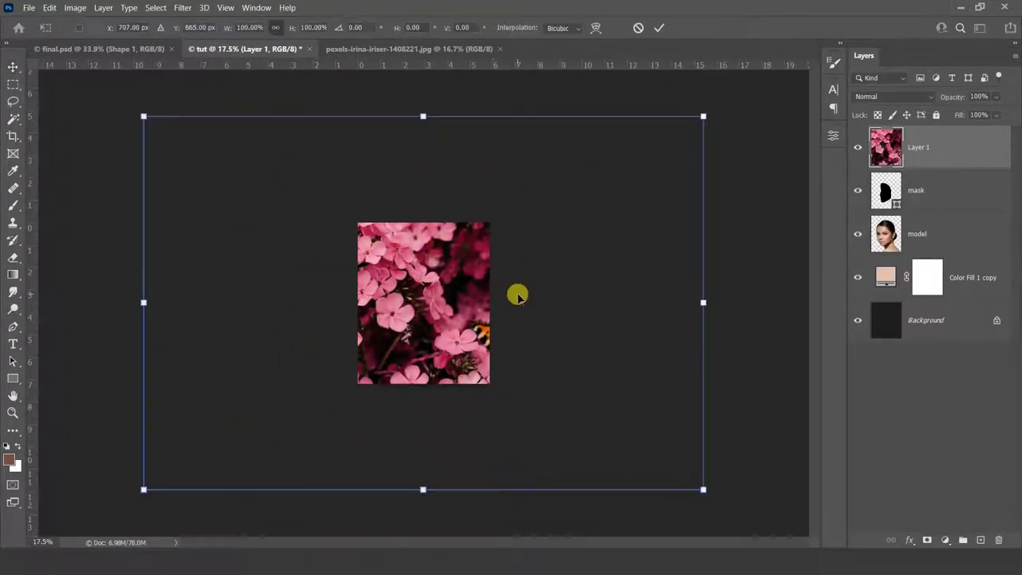
mouse_move(700, 113)
mouse_down()
mouse_move(579, 166)
mouse_move(475, 194)
mouse_up()
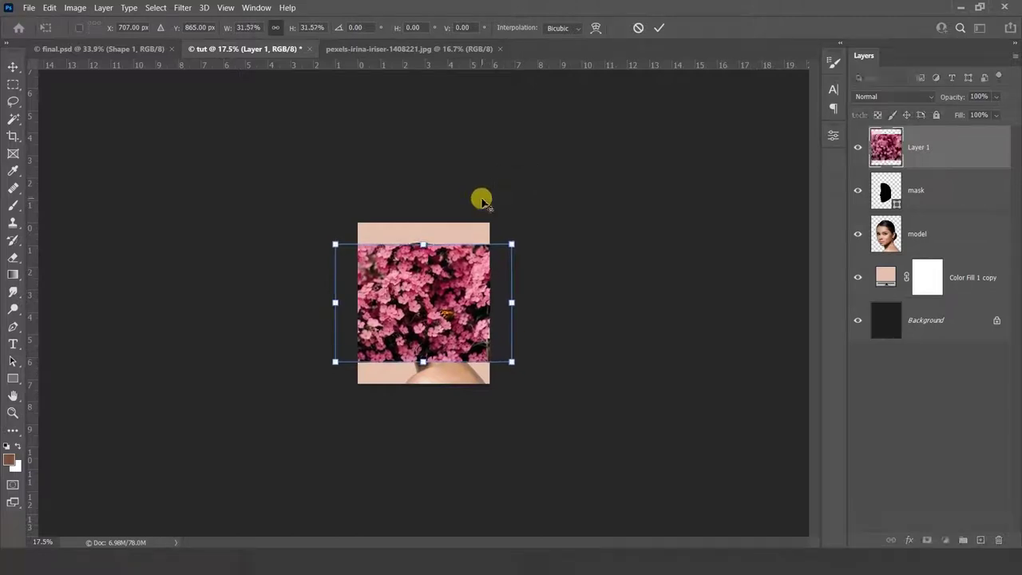
key(Return)
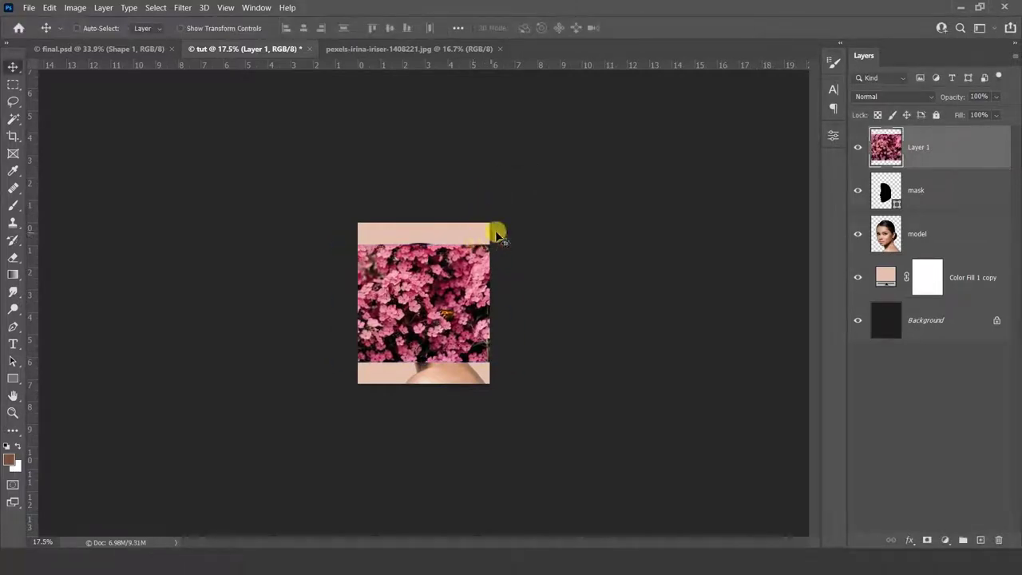
key(ctrl+0)
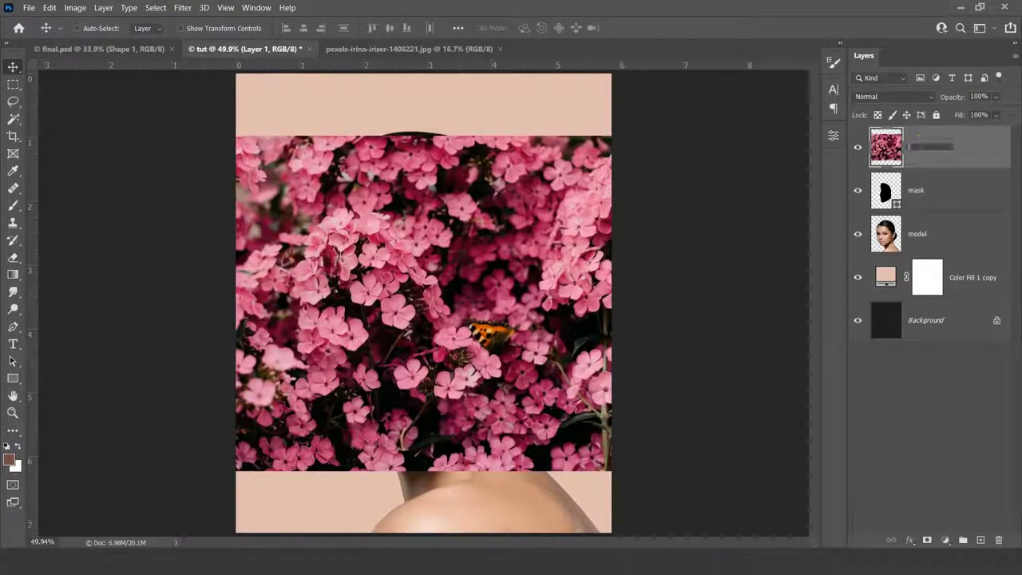
click(957, 147)
text(flowers)
Rename Layer 1 'flowers', clip it to the mask, reposition it, and duplicate it
key(Return)
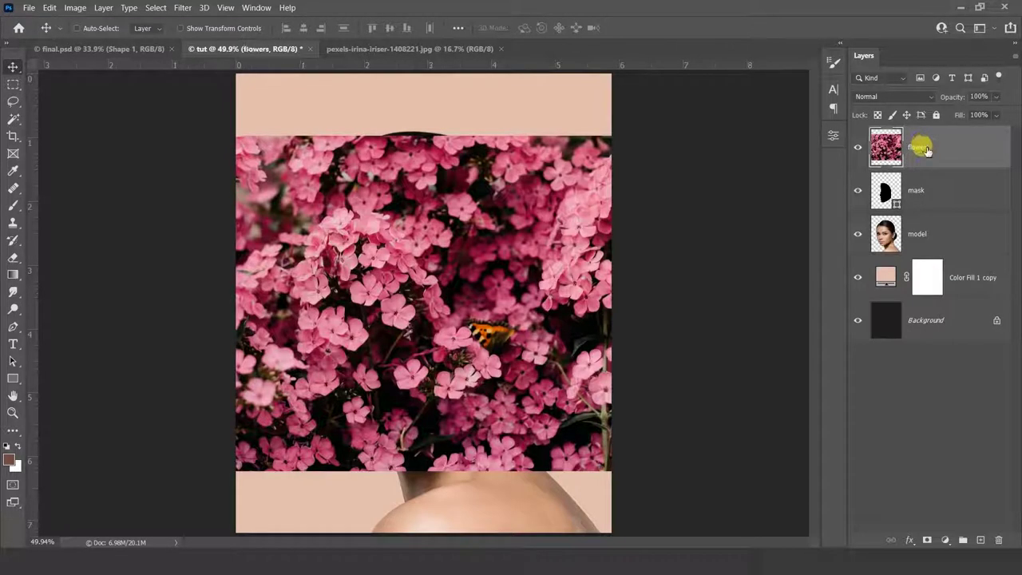
right_click(924, 149)
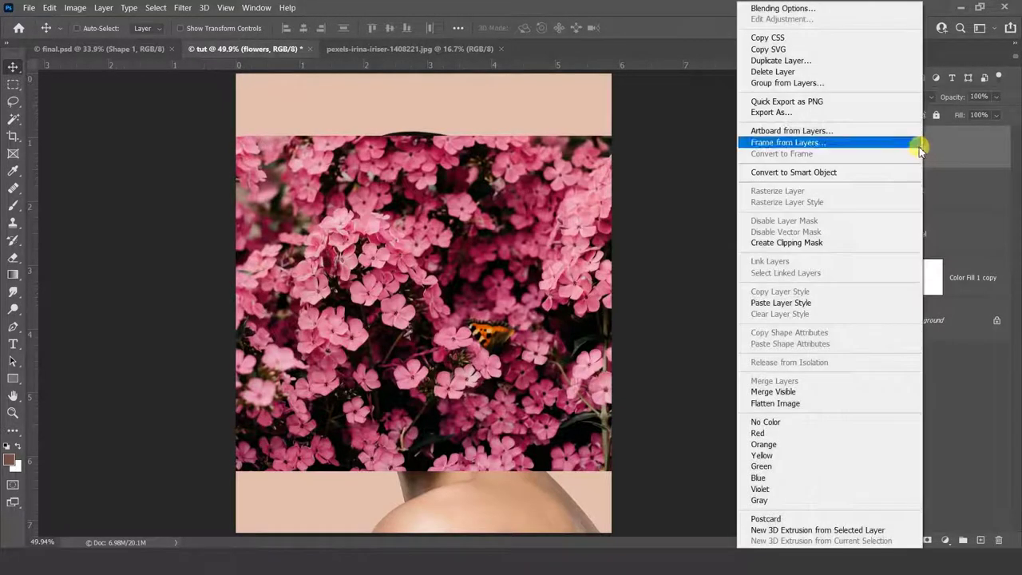
click(823, 241)
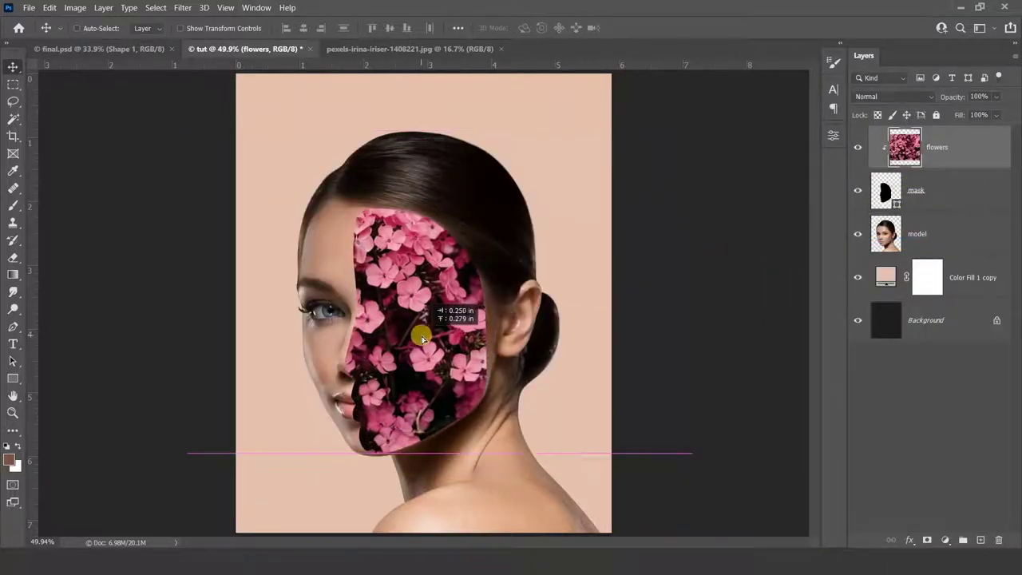
mouse_move(408, 356)
mouse_down()
mouse_move(428, 327)
mouse_move(421, 354)
mouse_move(437, 339)
mouse_up()
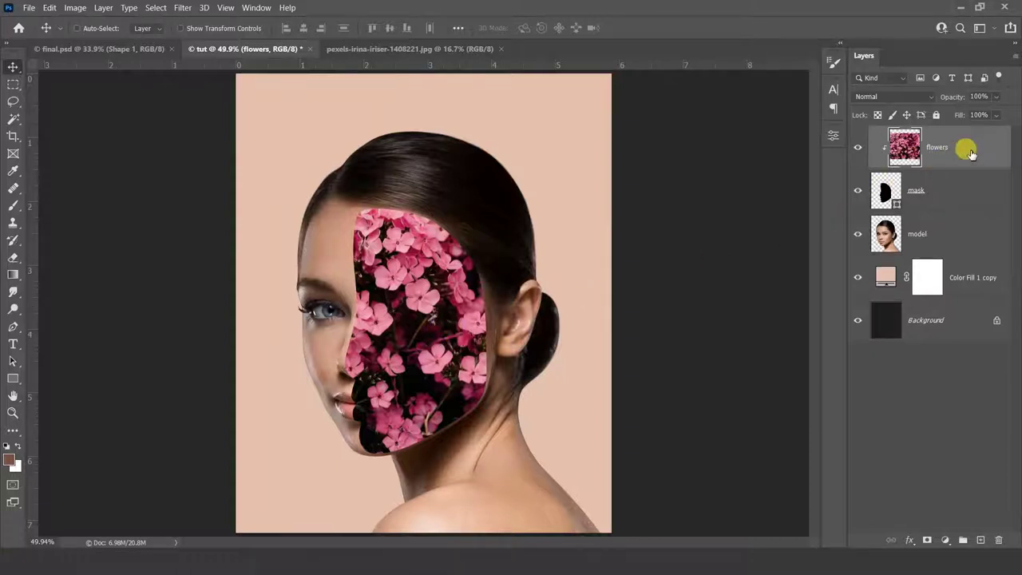
key(ctrl+j)
key(ctrl+alt+g)
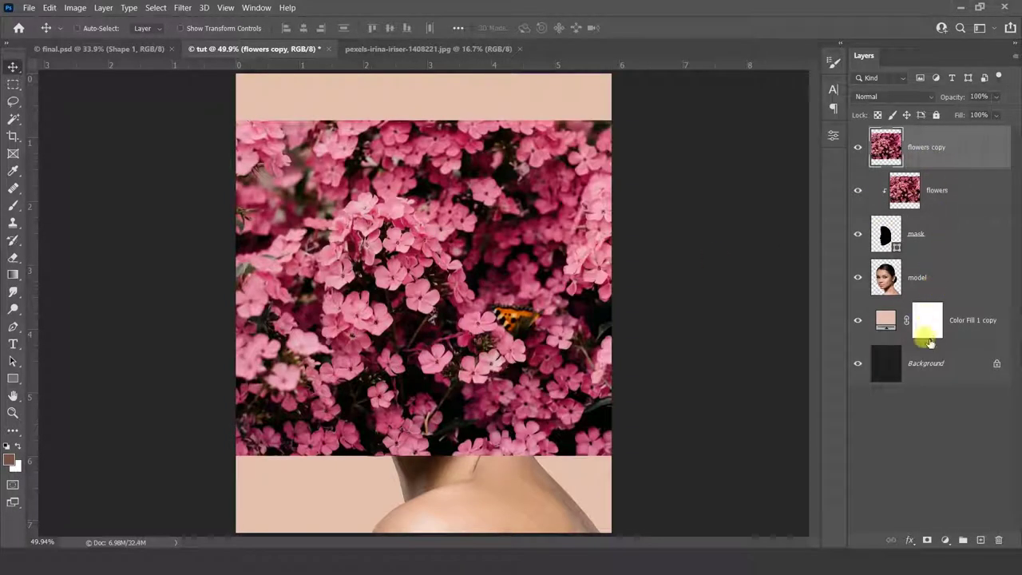
Give the flowers copy an inverted mask and paint flowers back over the ear at 70% flow
click(927, 540)
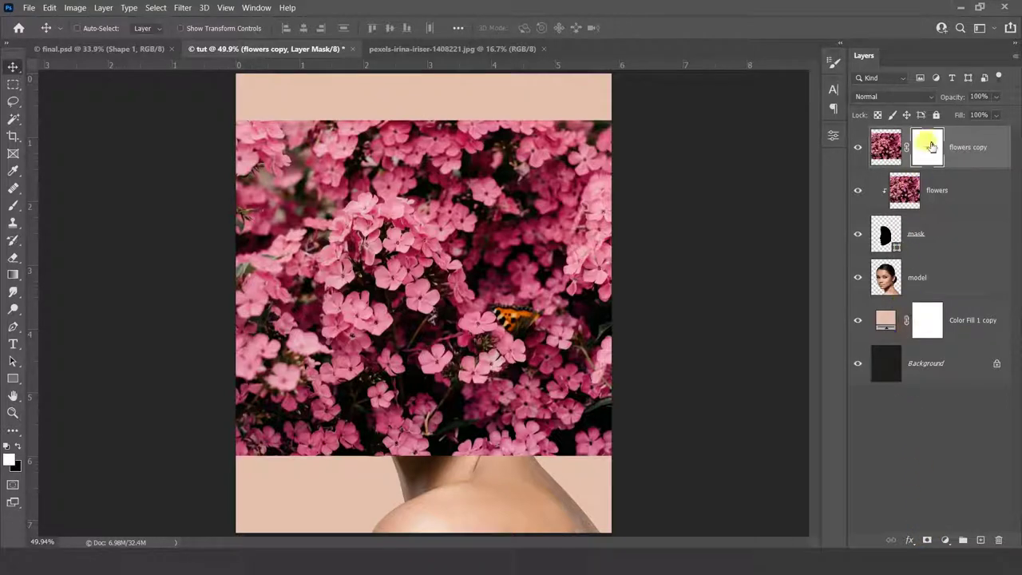
key(ctrl+i)
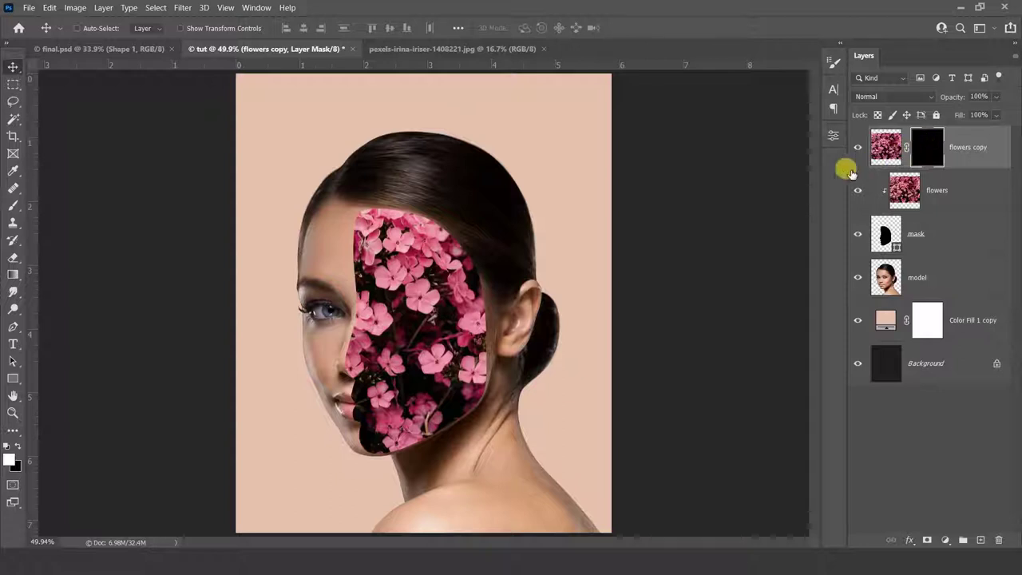
click(13, 207)
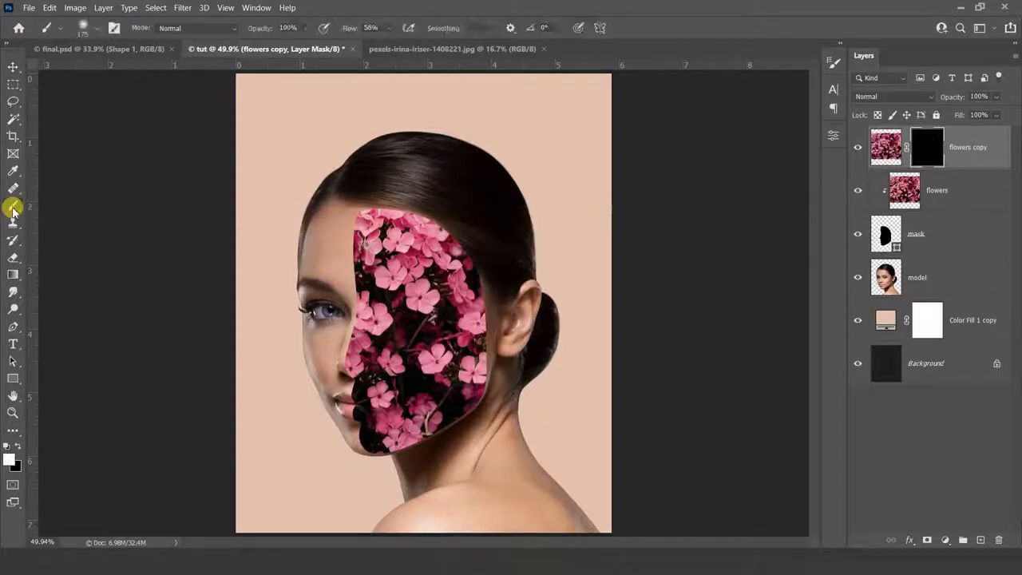
click(389, 29)
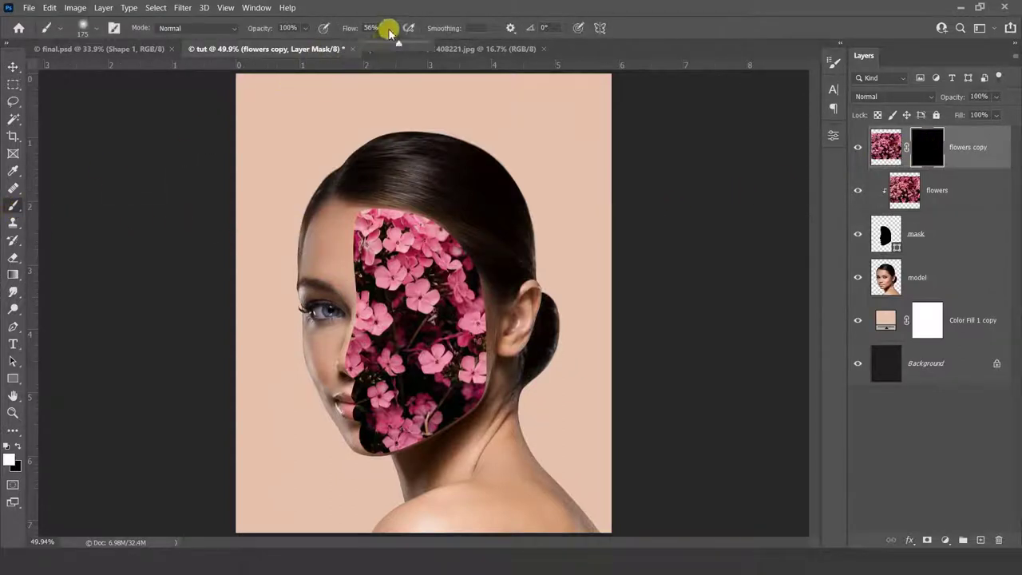
mouse_move(418, 233)
mouse_down()
mouse_move(450, 265)
mouse_move(450, 358)
mouse_move(476, 292)
mouse_move(491, 311)
mouse_move(474, 269)
mouse_move(468, 279)
mouse_move(454, 270)
mouse_move(397, 203)
mouse_move(368, 268)
mouse_move(392, 342)
mouse_move(482, 343)
mouse_up()
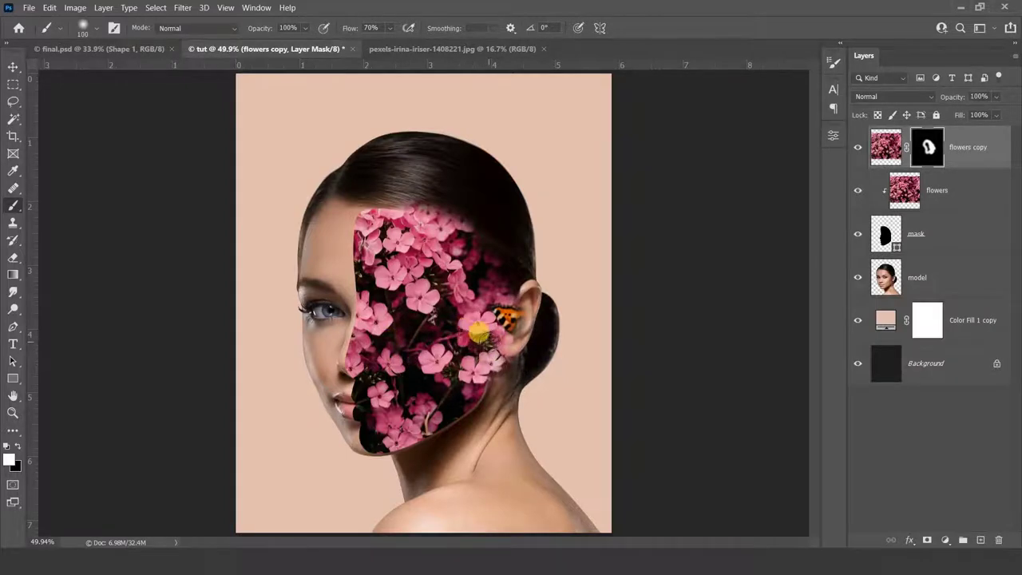
With a smaller brush, reveal more petals over the ear and around the butterfly
scroll(486, 349, up, 1)
scroll(487, 349, up, 2)
scroll(495, 349, up, 2)
scroll(495, 349, up, 1)
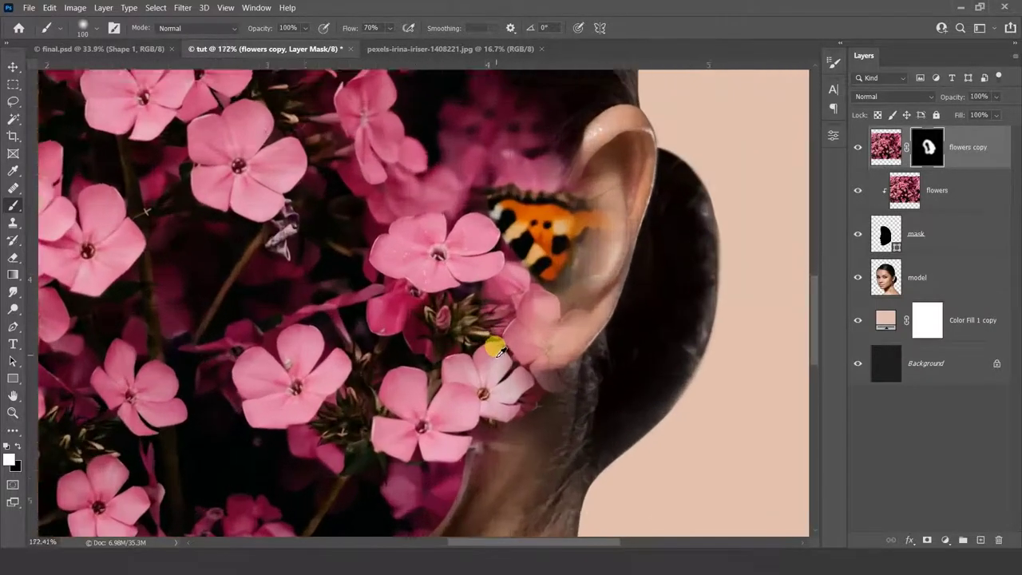
key(bracketleft)
key(bracketleft)
key(bracketleft)
mouse_move(500, 299)
mouse_down()
mouse_move(536, 297)
mouse_move(554, 348)
mouse_move(529, 349)
mouse_move(543, 358)
mouse_move(529, 326)
mouse_move(552, 351)
mouse_move(518, 287)
mouse_move(516, 245)
mouse_move(579, 219)
mouse_move(575, 276)
mouse_up()
key(bracketleft)
key(bracketleft)
key(bracketleft)
mouse_move(563, 238)
mouse_down()
mouse_move(568, 273)
mouse_move(587, 240)
mouse_move(563, 187)
mouse_move(591, 216)
mouse_move(551, 282)
mouse_move(557, 264)
mouse_move(529, 187)
mouse_move(518, 226)
mouse_move(551, 283)
mouse_move(515, 211)
mouse_move(524, 183)
mouse_move(537, 180)
mouse_move(507, 193)
mouse_move(529, 188)
mouse_move(495, 215)
mouse_move(491, 192)
mouse_up()
Hide stray flowers along the chin and reveal flowers along the ear edge
key(x)
key(x)
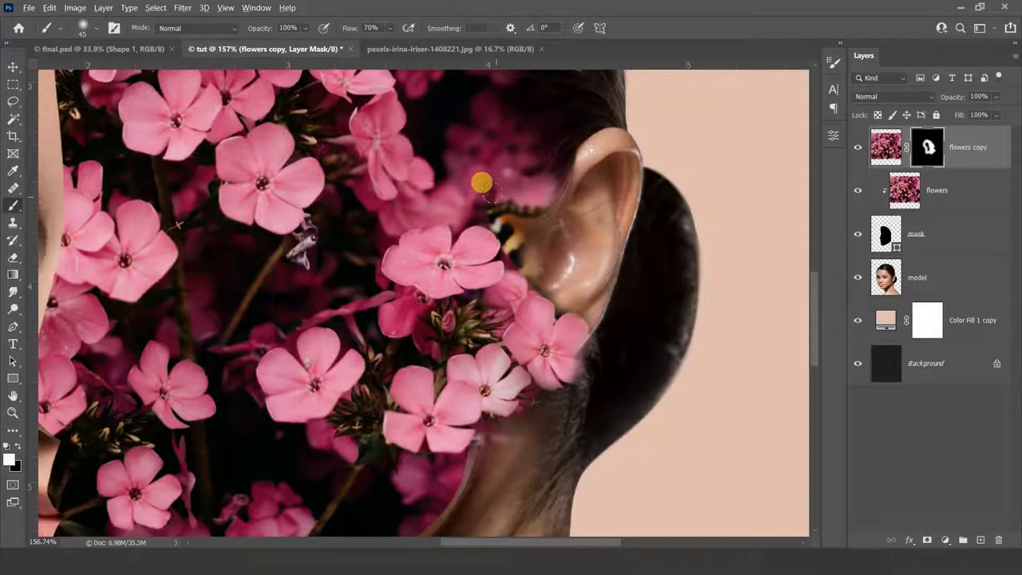
scroll(487, 192, down, 3)
scroll(491, 224, down, 1)
key(x)
mouse_move(502, 388)
mouse_down()
mouse_move(496, 367)
mouse_move(496, 390)
mouse_move(508, 367)
mouse_move(491, 373)
mouse_move(498, 349)
mouse_move(546, 344)
mouse_move(554, 322)
mouse_up()
key(x)
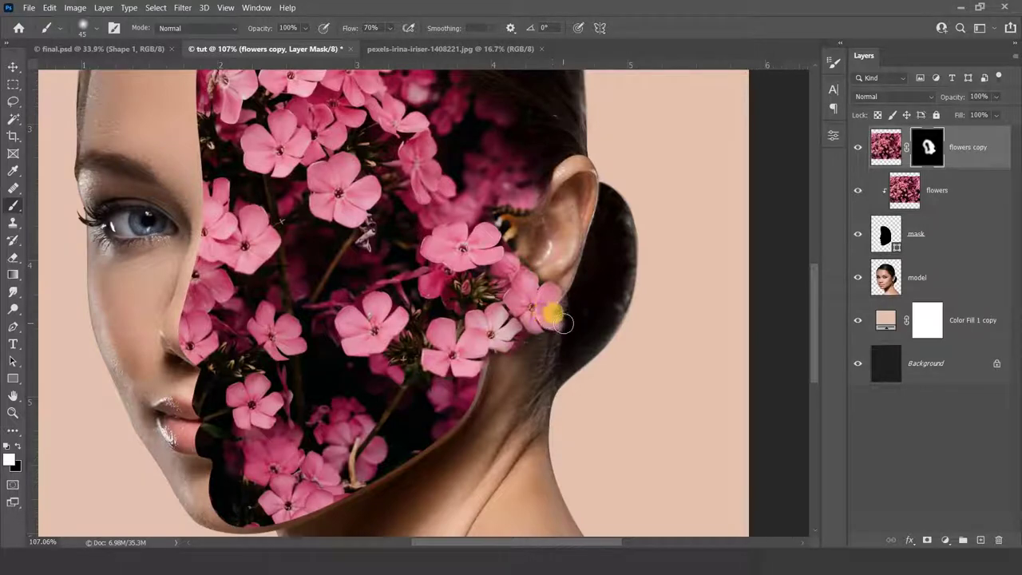
mouse_move(547, 321)
mouse_down()
mouse_move(560, 310)
mouse_move(513, 239)
mouse_up()
Reveal flowers spilling over the hair near the top edge
scroll(514, 240, up, 5)
mouse_move(451, 308)
mouse_down()
mouse_move(417, 187)
mouse_move(458, 240)
mouse_up()
mouse_move(422, 195)
mouse_down()
mouse_move(375, 142)
mouse_move(402, 173)
mouse_move(338, 183)
mouse_up()
drag(382, 215, 442, 279)
mouse_move(360, 195)
mouse_down()
mouse_move(331, 194)
mouse_move(298, 216)
mouse_up()
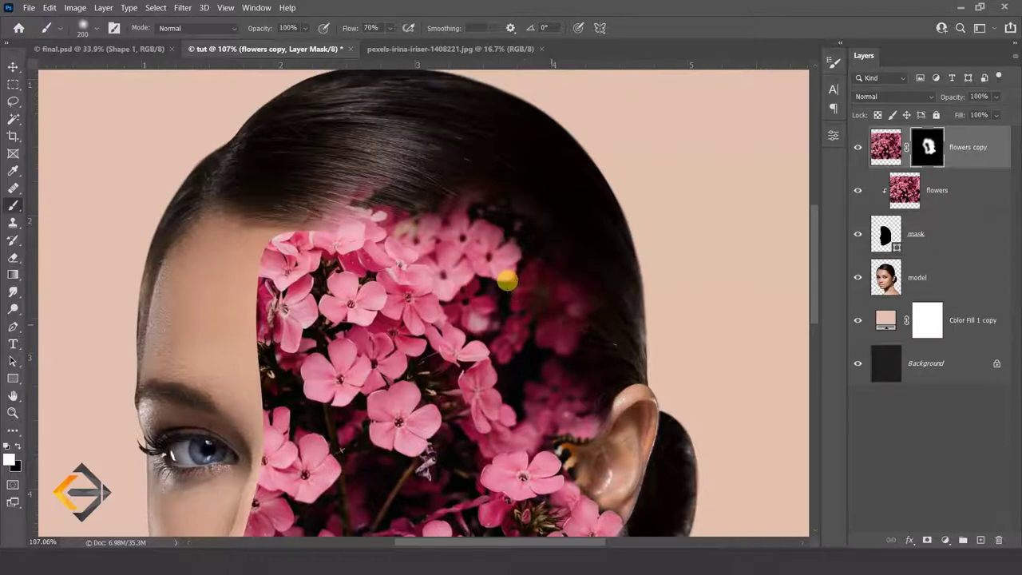
mouse_move(547, 209)
mouse_down()
mouse_move(454, 171)
mouse_move(349, 200)
mouse_move(388, 179)
mouse_up()
Refine the hairline, painting hair back over some flowers and revealing others
key(x)
mouse_move(456, 149)
mouse_down()
mouse_move(506, 160)
mouse_move(400, 101)
mouse_move(317, 116)
mouse_up()
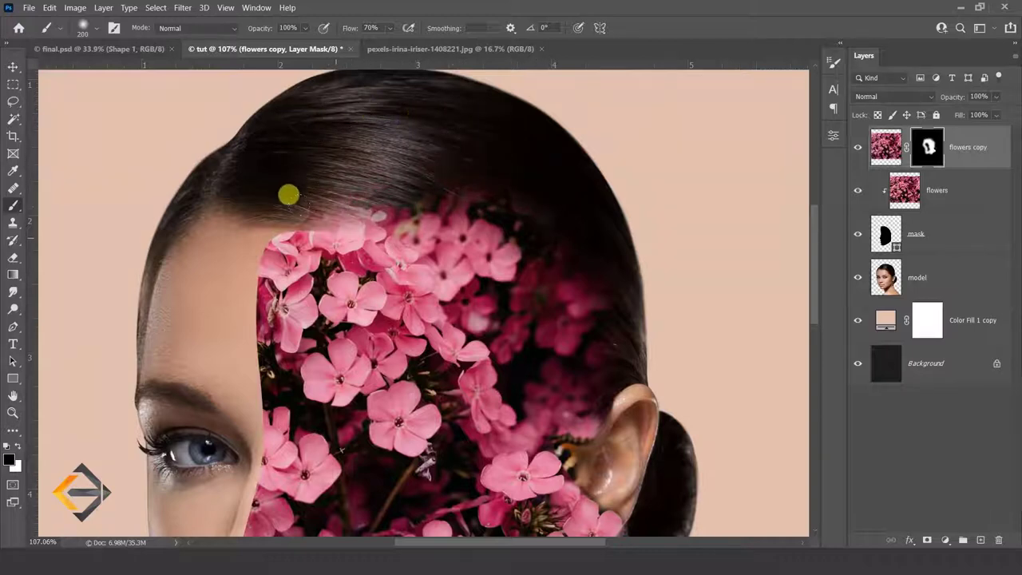
key(x)
drag(292, 165, 296, 210)
key(x)
mouse_move(292, 126)
mouse_down()
mouse_move(283, 116)
mouse_move(343, 112)
mouse_up()
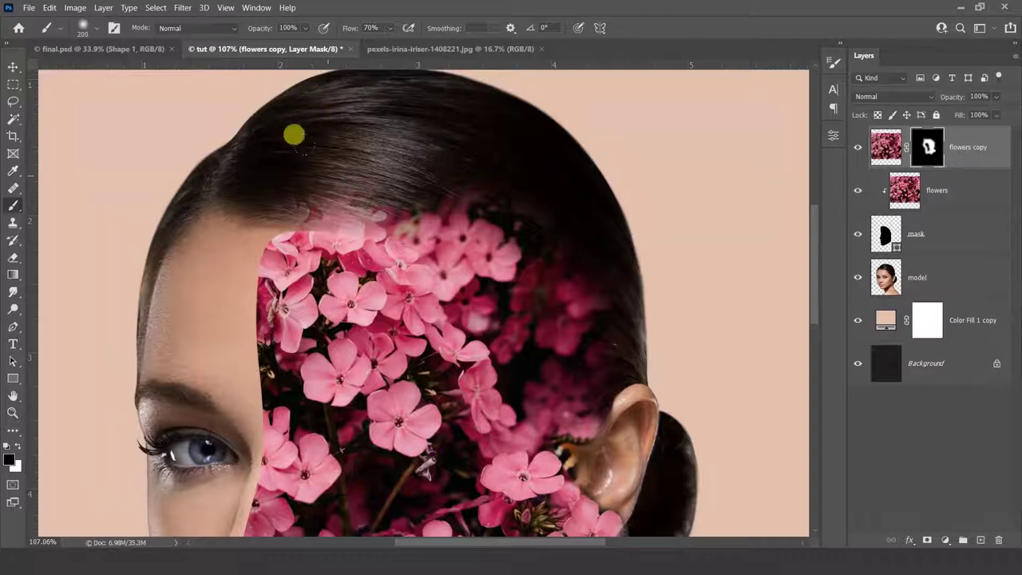
Fit the whole image in view, then zoom back in on the flowers
key(v)
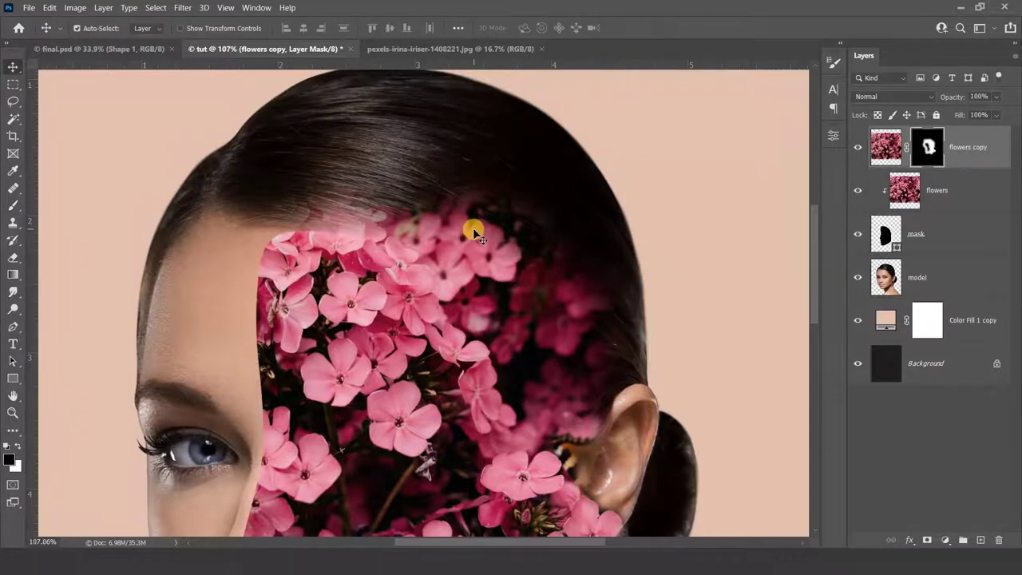
key(ctrl+0)
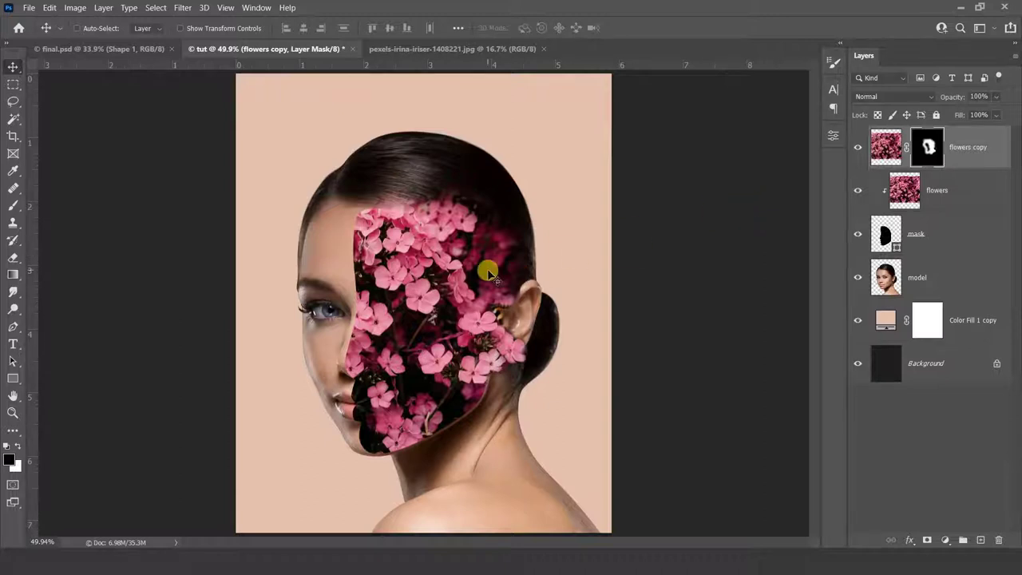
scroll(399, 279, up, 2)
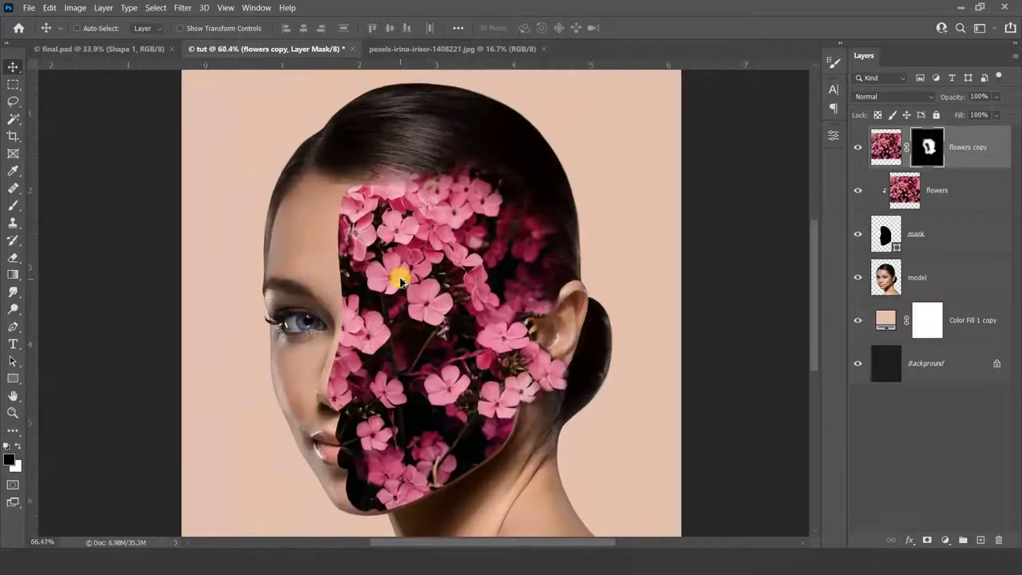
scroll(400, 279, up, 2)
scroll(399, 279, up, 2)
scroll(400, 280, up, 2)
scroll(400, 282, up, 1)
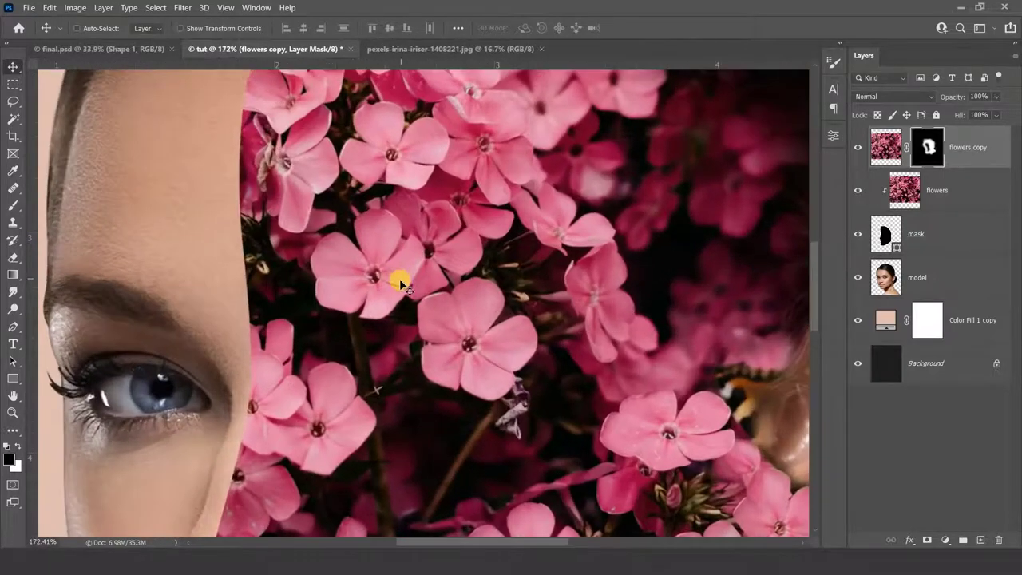
scroll(405, 297, up, 1)
scroll(405, 297, up, 1)
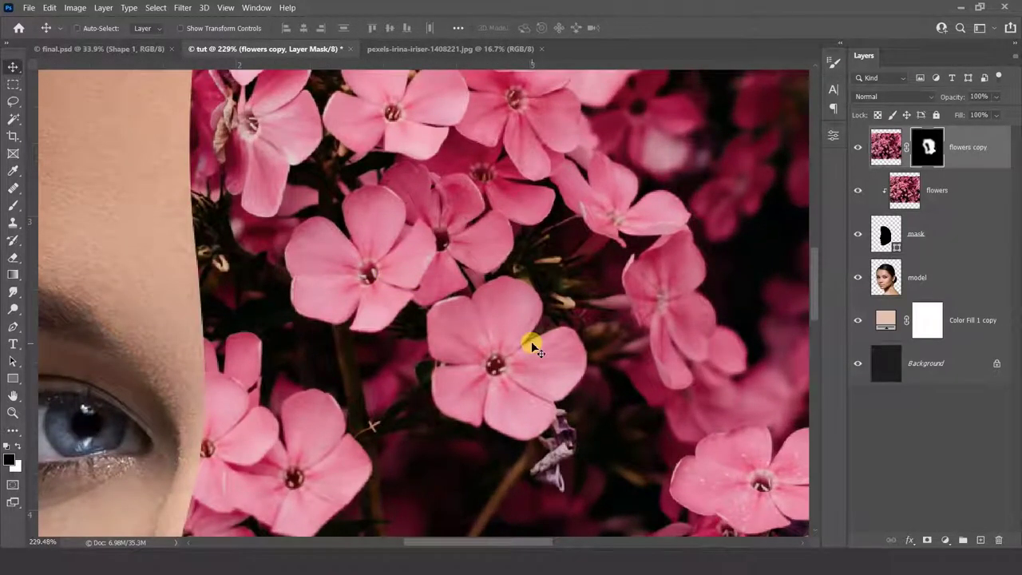
key(p)
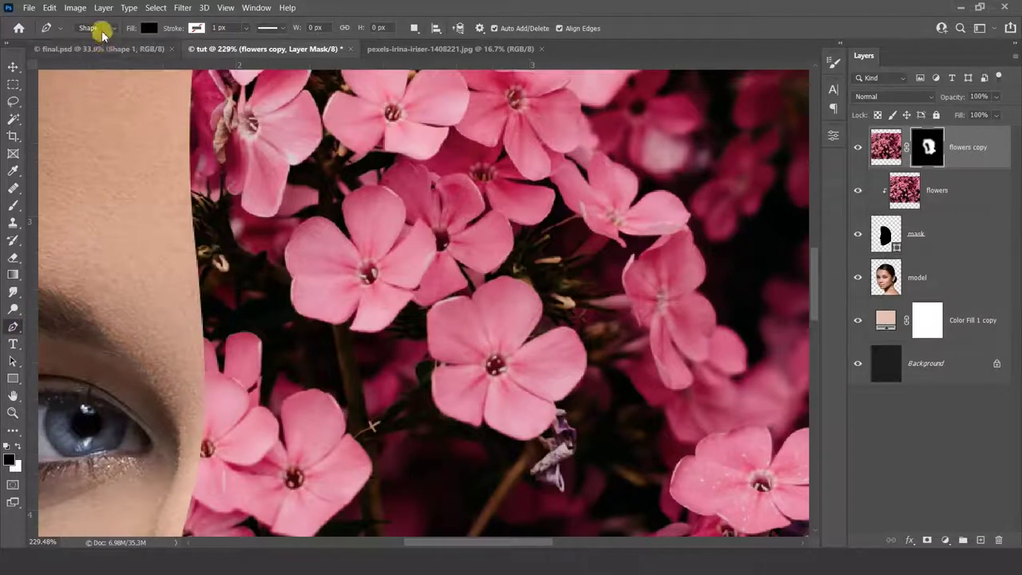
Set the Pen to Path mode and start outlining one flower on the flowers copy image
click(101, 52)
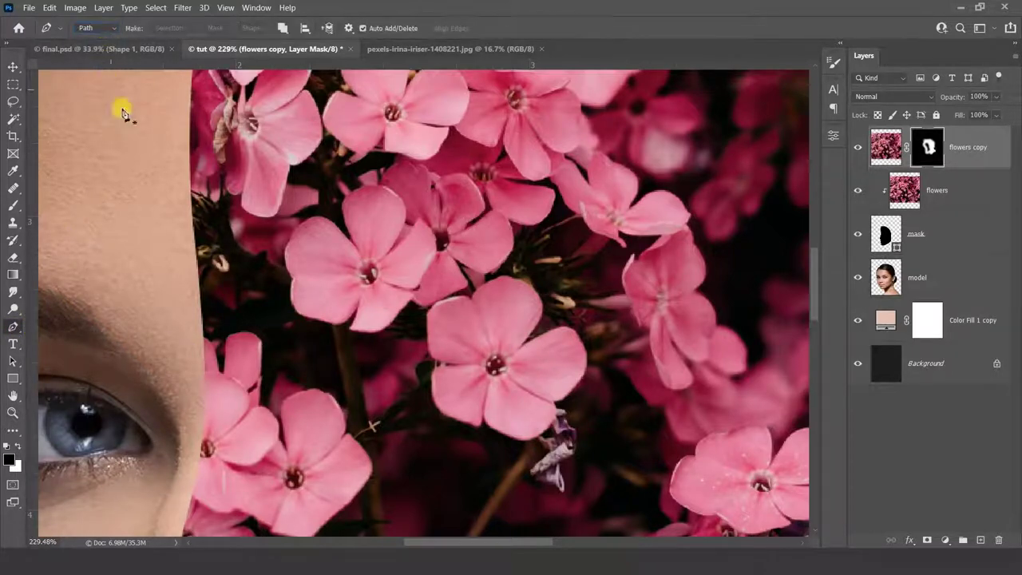
click(884, 143)
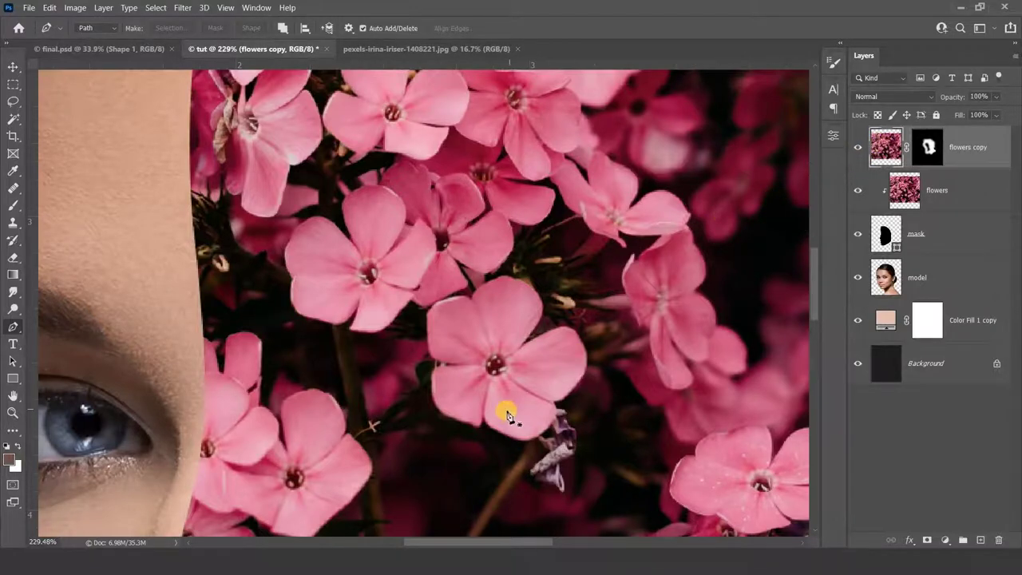
scroll(507, 415, up, 1)
scroll(479, 392, up, 3)
click(428, 326)
mouse_move(372, 327)
mouse_down()
mouse_move(370, 241)
mouse_move(414, 210)
mouse_up()
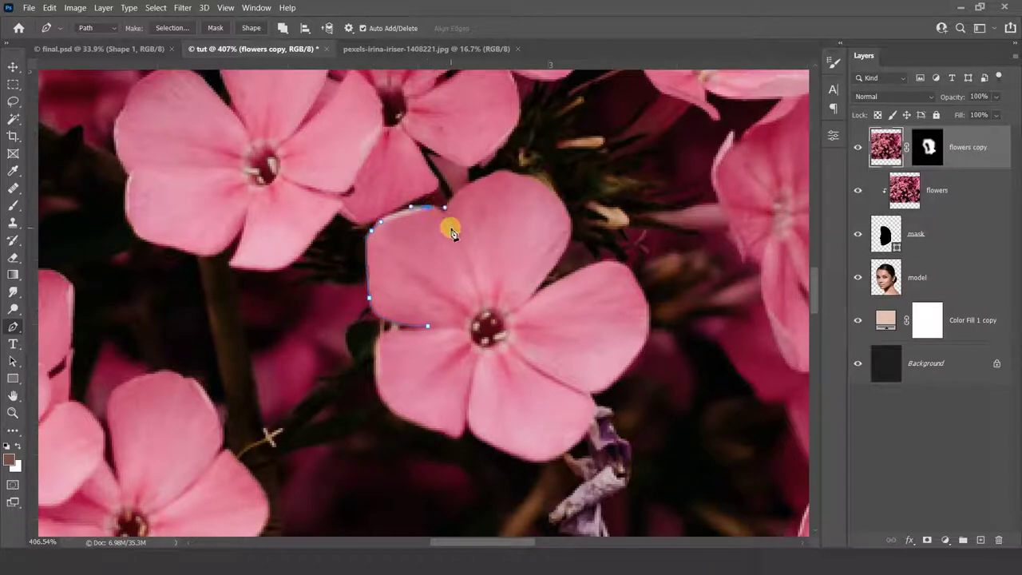
mouse_move(452, 230)
mouse_down()
mouse_move(463, 194)
mouse_move(530, 175)
mouse_up()
mouse_move(567, 216)
mouse_down()
mouse_move(546, 286)
mouse_move(613, 264)
mouse_up()
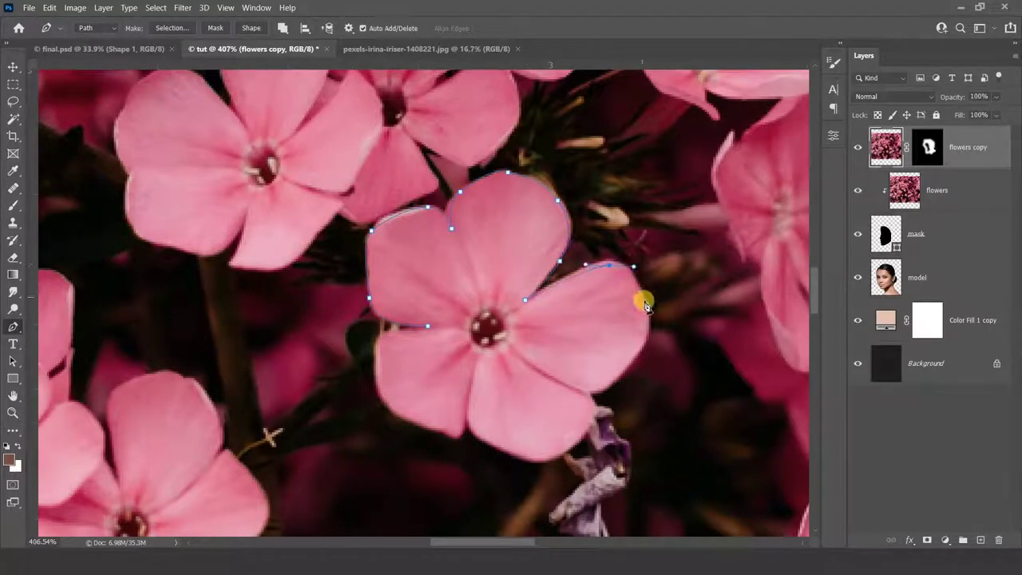
Finish the flower outline, turn it into a selection, and copy it to a new layer
drag(636, 352, 565, 448)
click(517, 453)
click(484, 440)
mouse_move(466, 424)
mouse_down()
mouse_move(467, 397)
mouse_move(468, 411)
mouse_move(425, 419)
mouse_up()
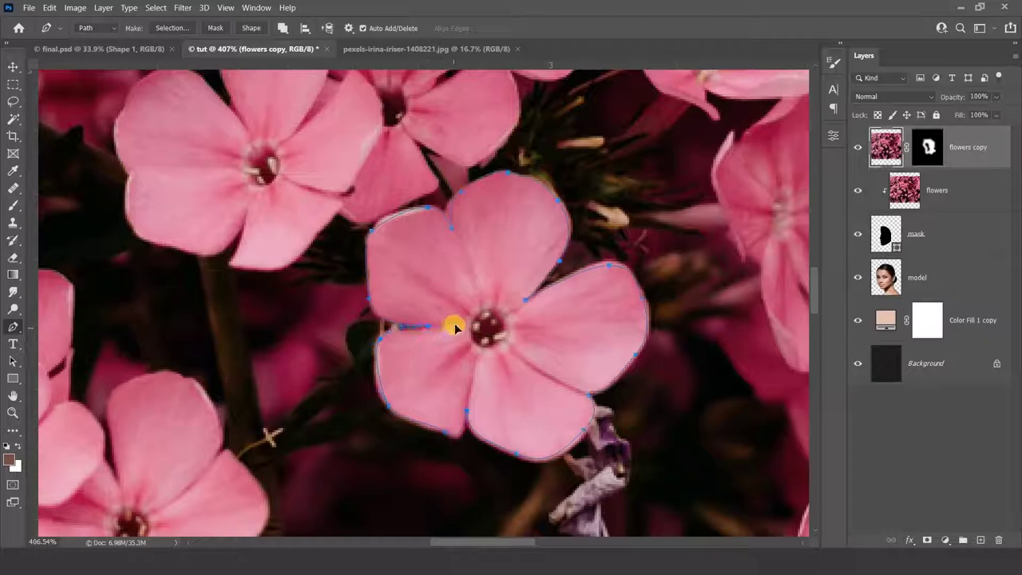
scroll(453, 330, down, 1)
key(ctrl+Return)
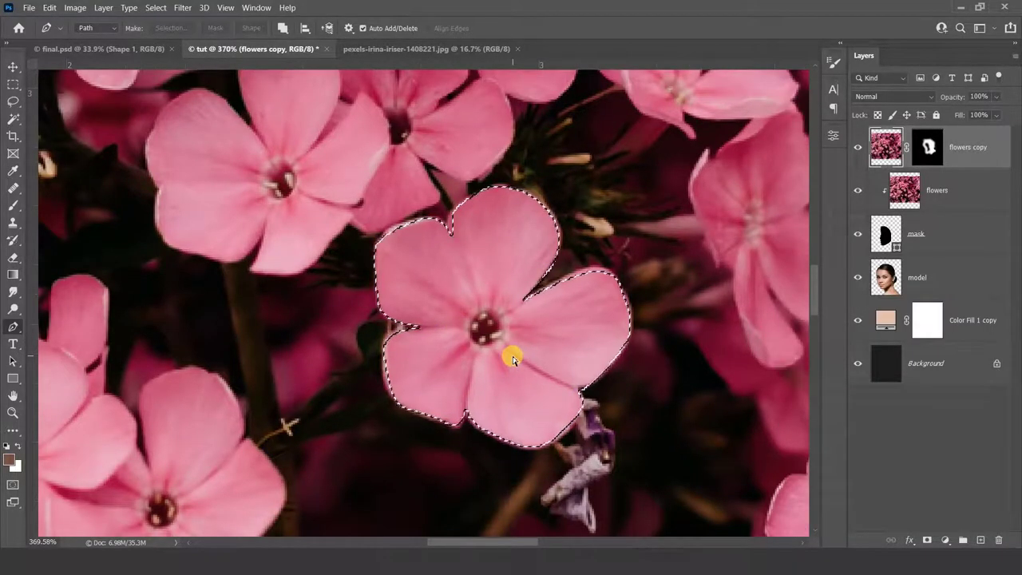
key(ctrl+j)
key(v)
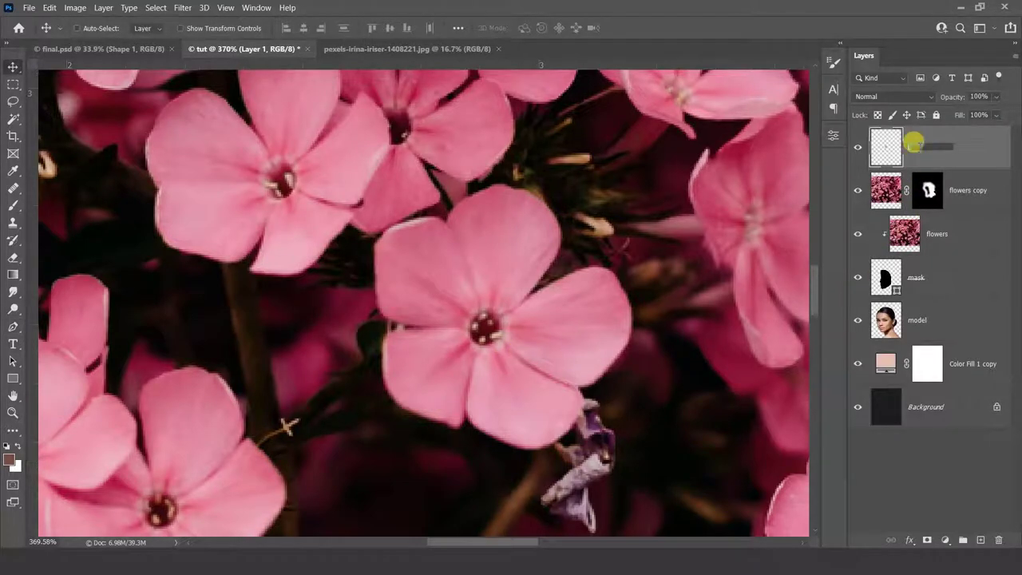
text(flower)
Name the layer 'flower', move it onto the upper face, and duplicate it nearby
key(Return)
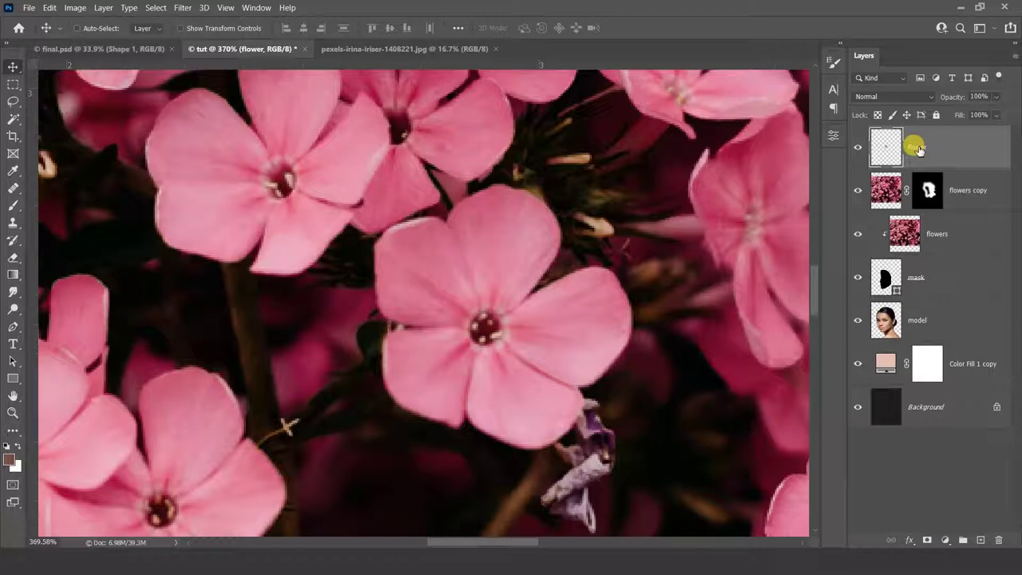
key(ctrl+0)
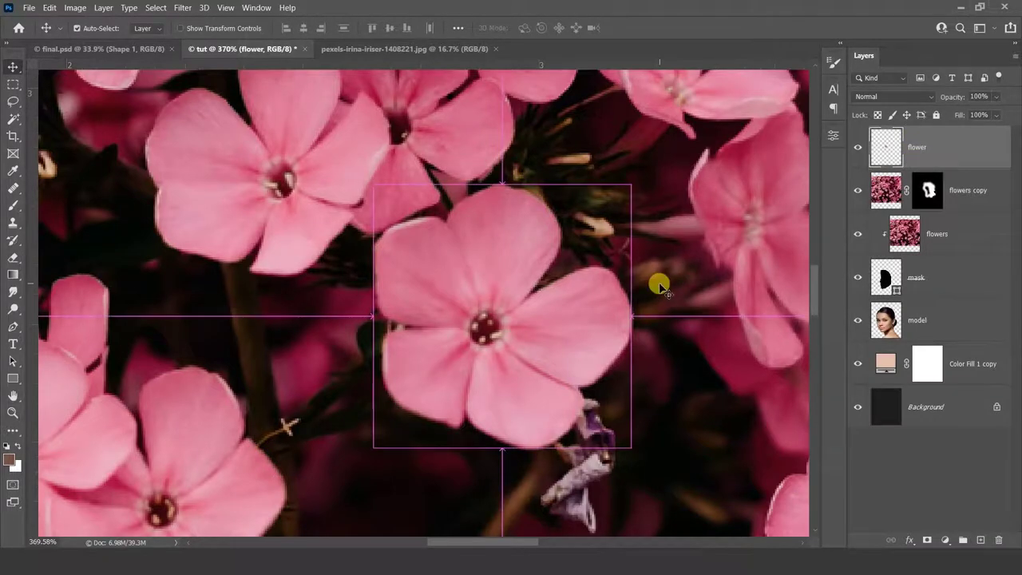
drag(418, 292, 388, 293)
drag(371, 239, 416, 201)
key(ctrl+t)
Rotate and shrink the flower copy, then duplicate flowers up near the hairline and forehead
mouse_move(463, 171)
mouse_down()
mouse_move(457, 223)
mouse_move(436, 192)
mouse_move(426, 208)
mouse_up()
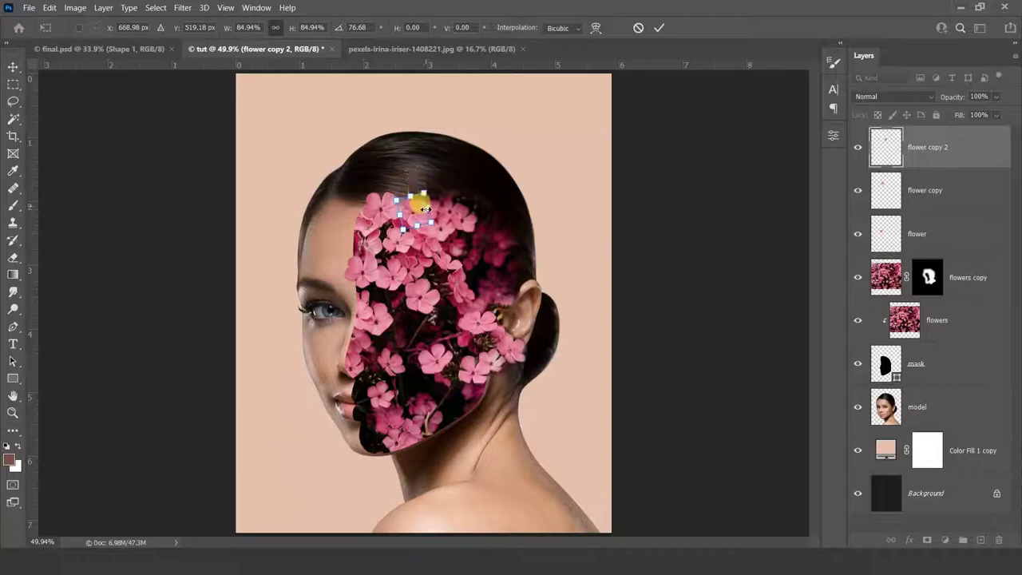
key(Return)
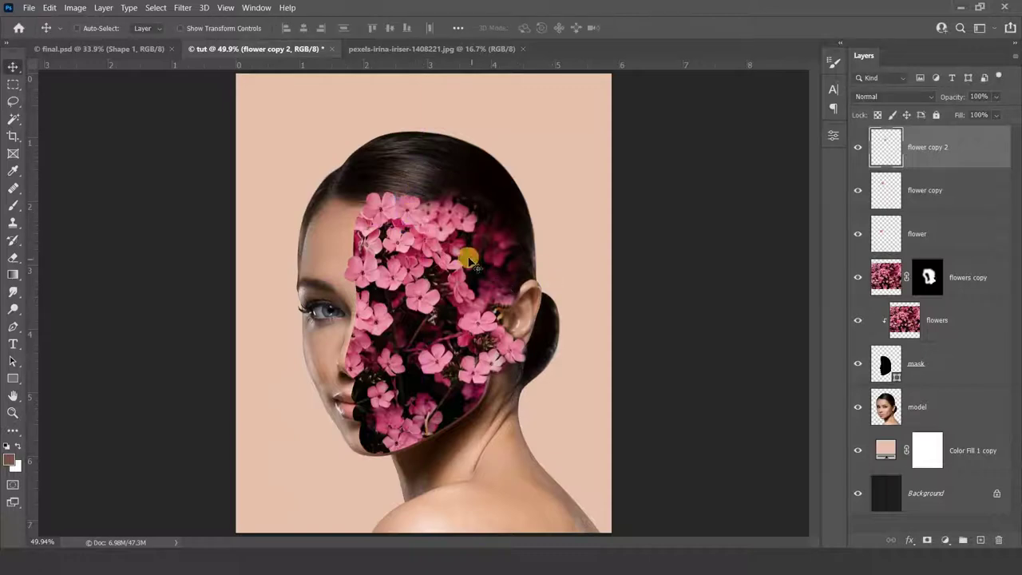
drag(426, 215, 434, 193)
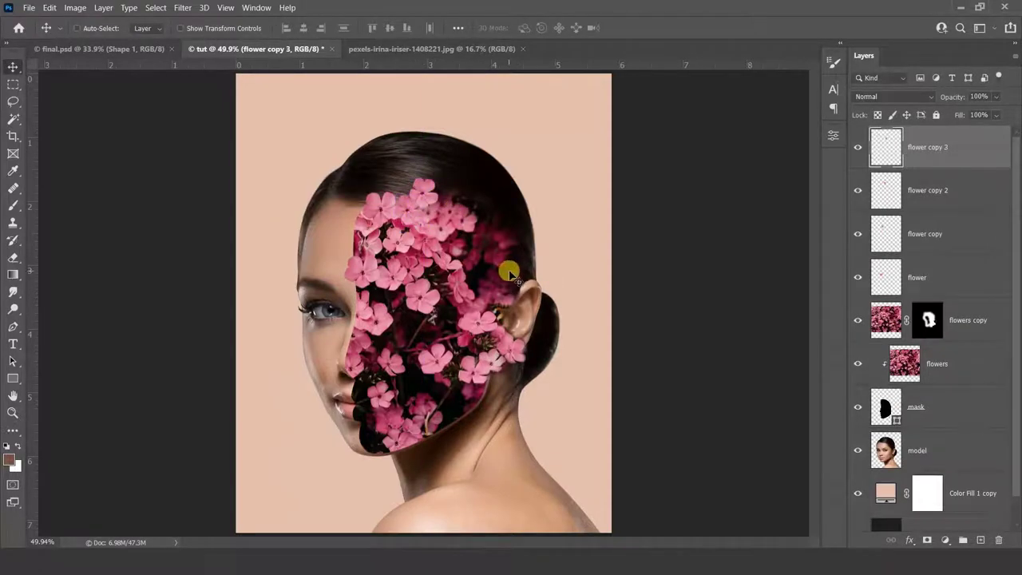
scroll(448, 222, up, 3)
mouse_move(445, 216)
mouse_down()
mouse_move(422, 174)
mouse_move(469, 233)
mouse_up()
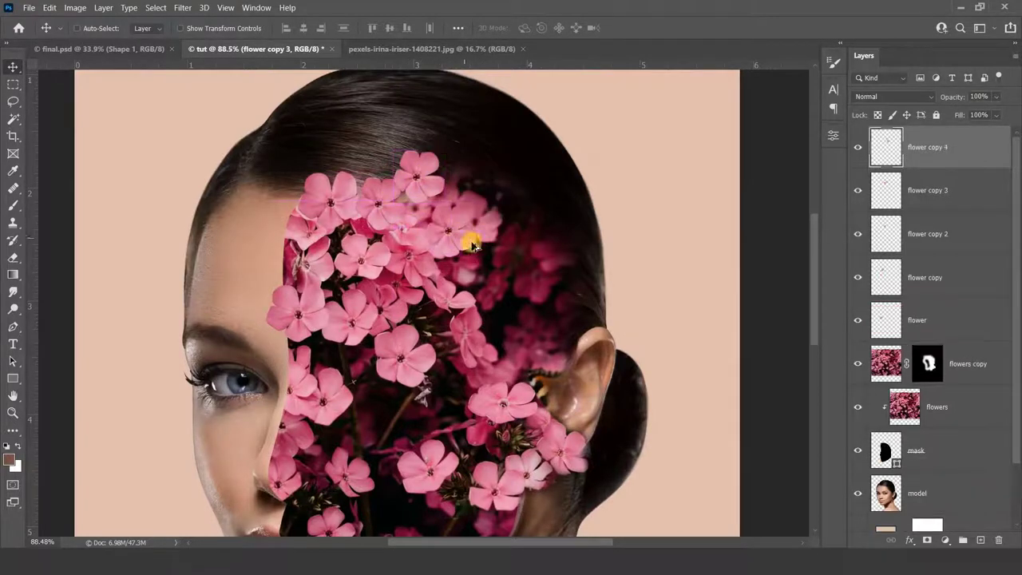
Place a flower on the cheek and duplicate another up the forehead edge
mouse_move(452, 242)
mouse_down()
mouse_move(539, 129)
mouse_move(379, 226)
mouse_move(389, 248)
mouse_move(366, 310)
mouse_up()
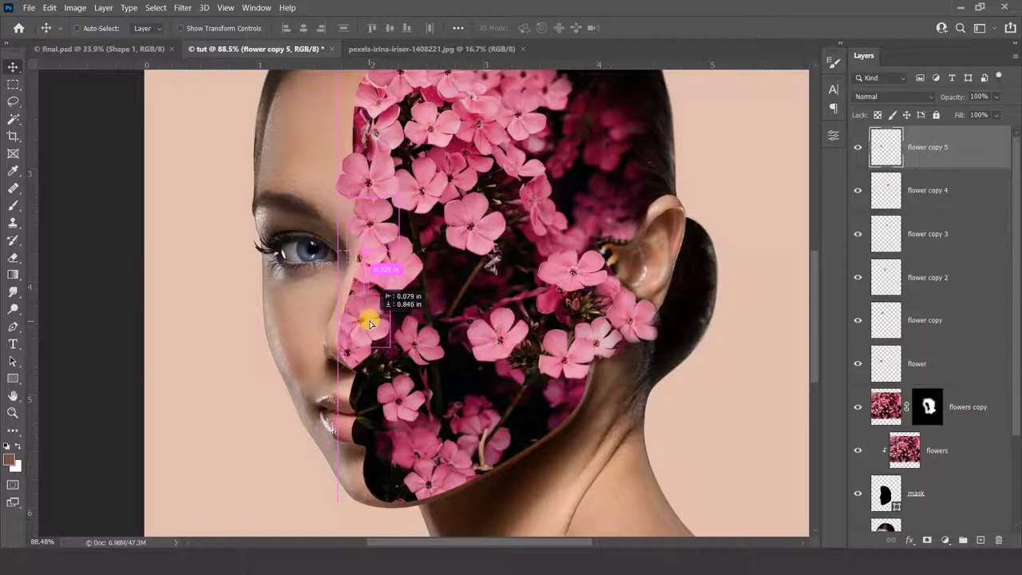
drag(370, 309, 374, 311)
scroll(374, 312, down, 1)
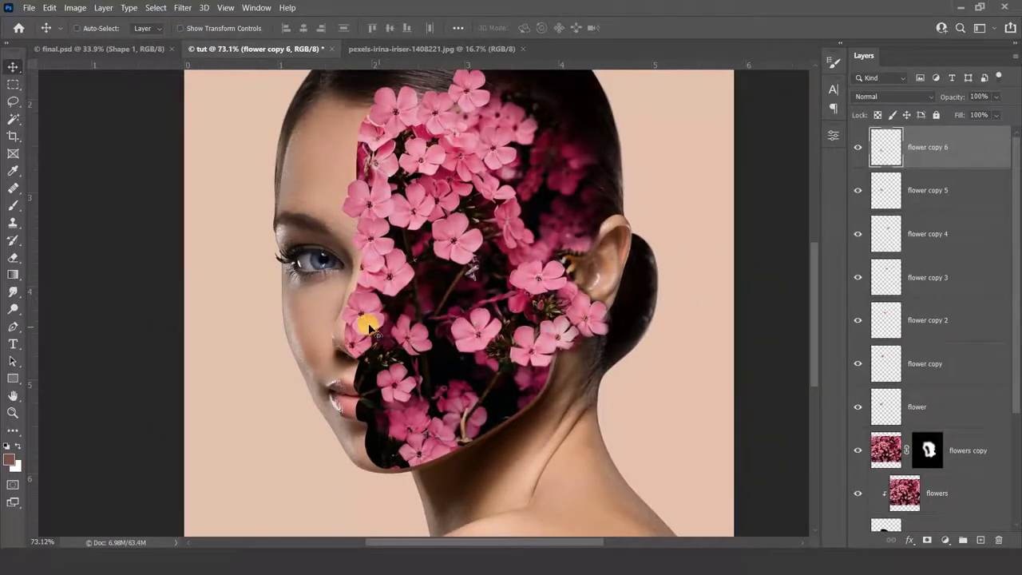
drag(367, 327, 372, 136)
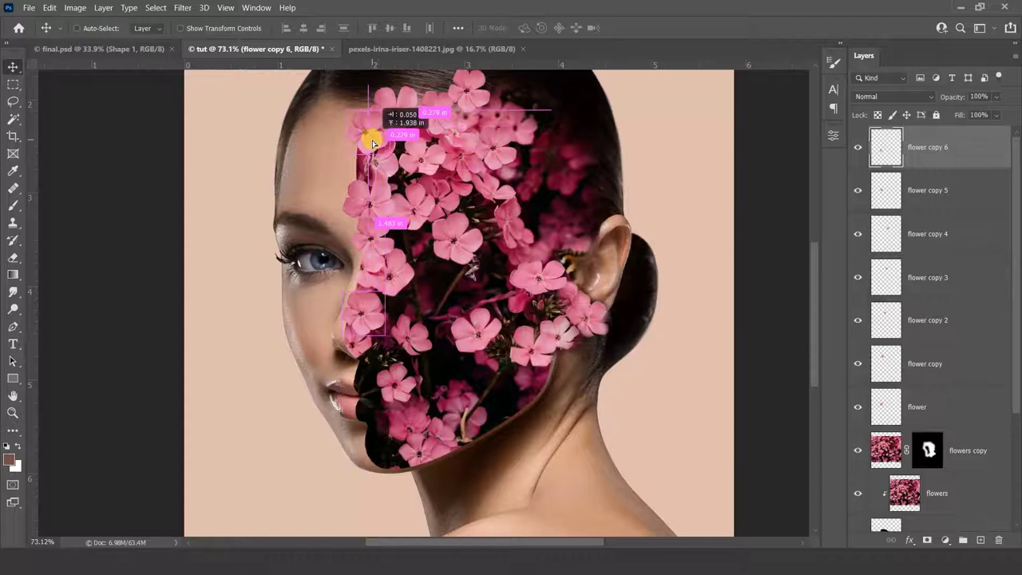
scroll(423, 175, up, 1)
scroll(424, 207, up, 1)
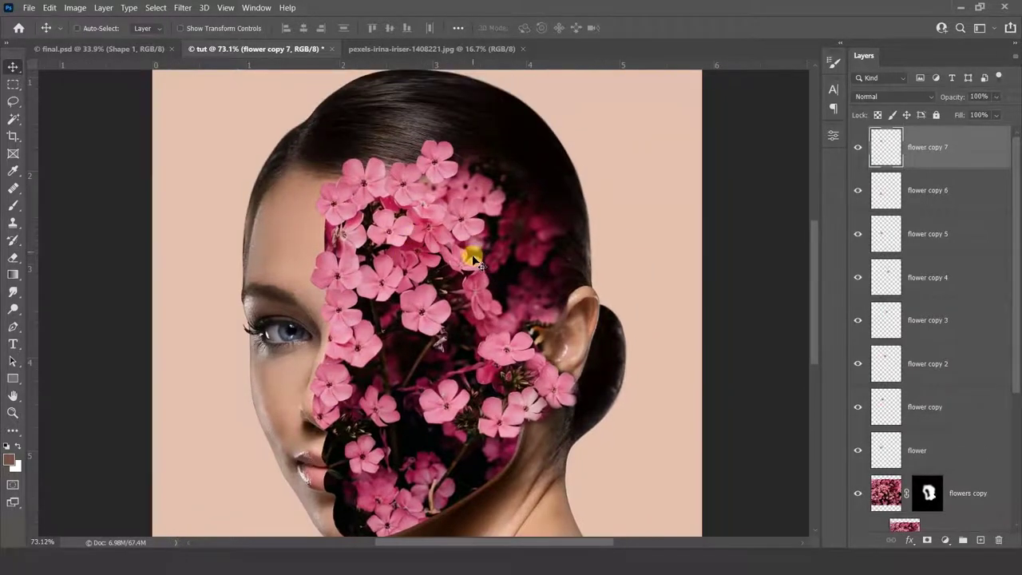
drag(495, 277, 497, 258)
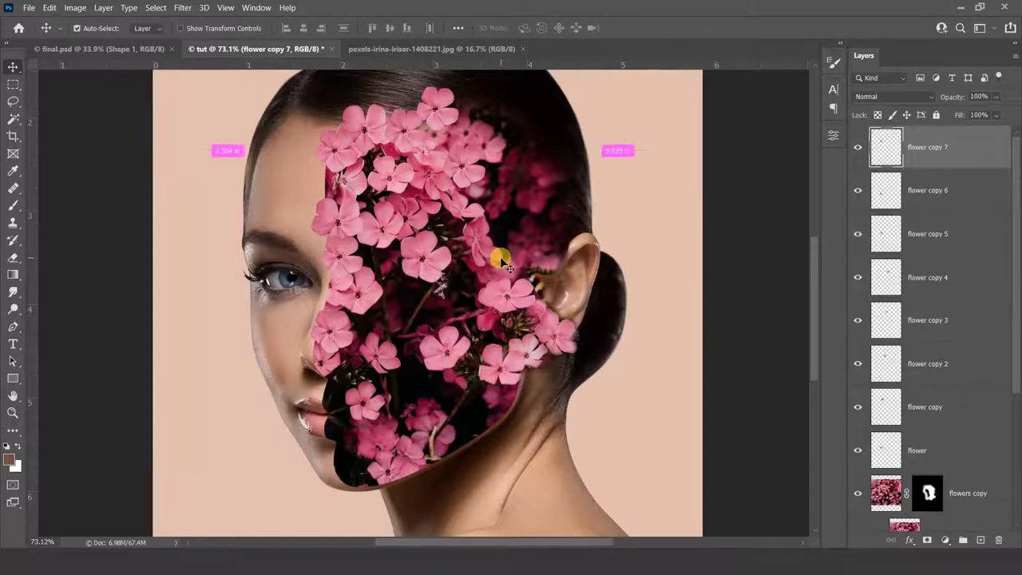
key(ctrl+minus)
key(ctrl+minus)
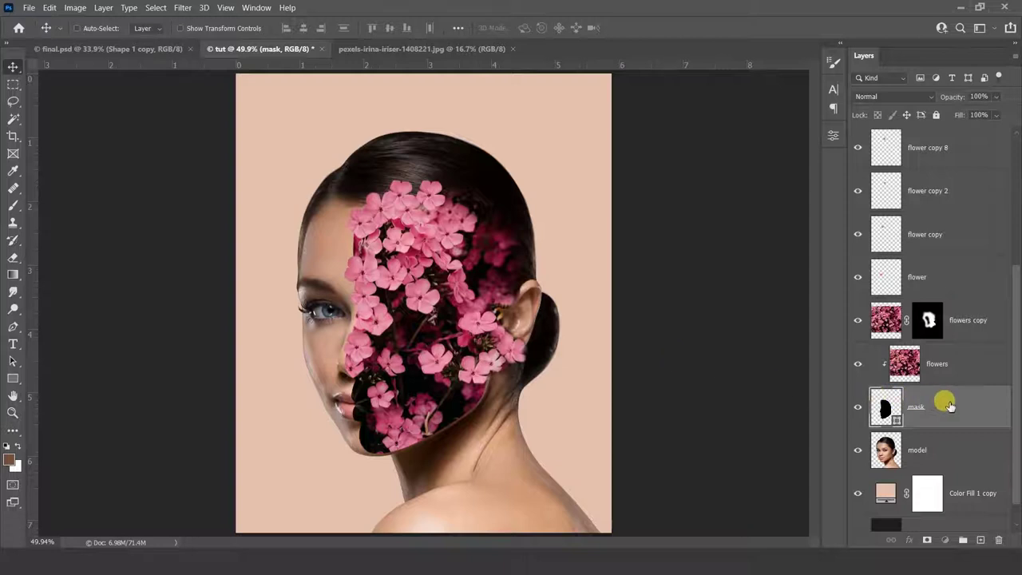
Duplicate the mask layer above flowers copy and remove the mask copy's fill
drag(956, 410, 950, 311)
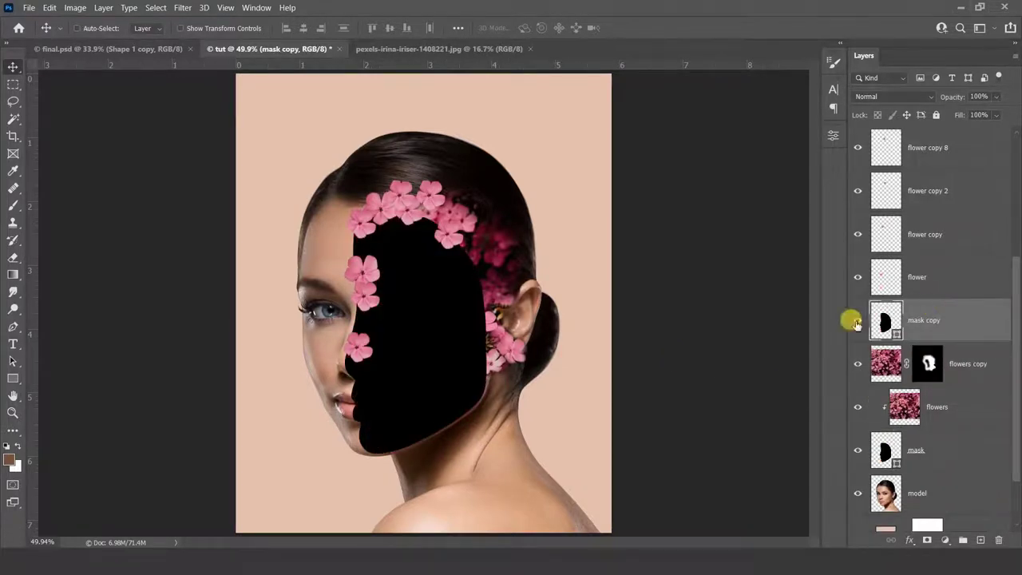
click(12, 378)
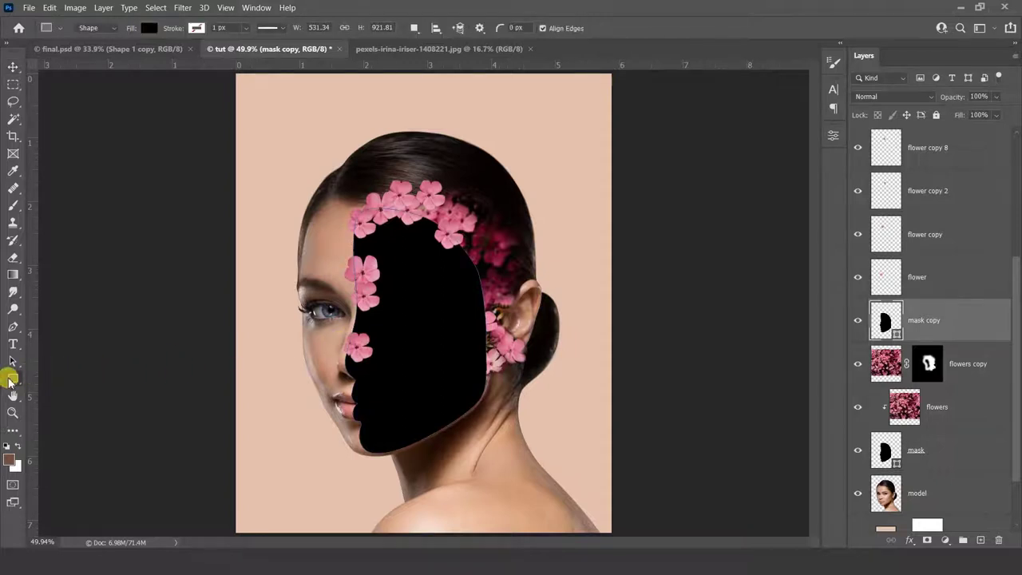
click(147, 28)
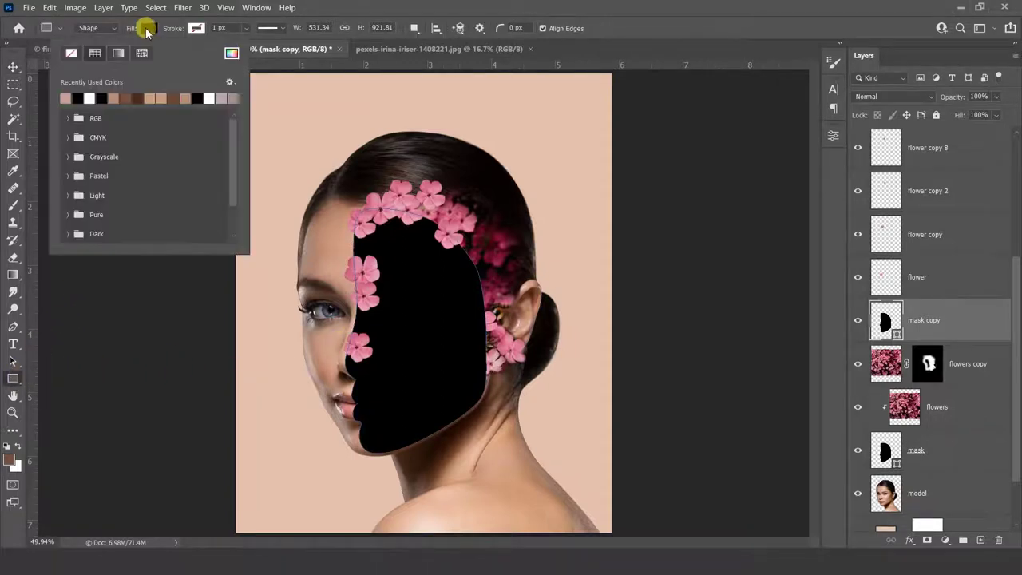
click(71, 53)
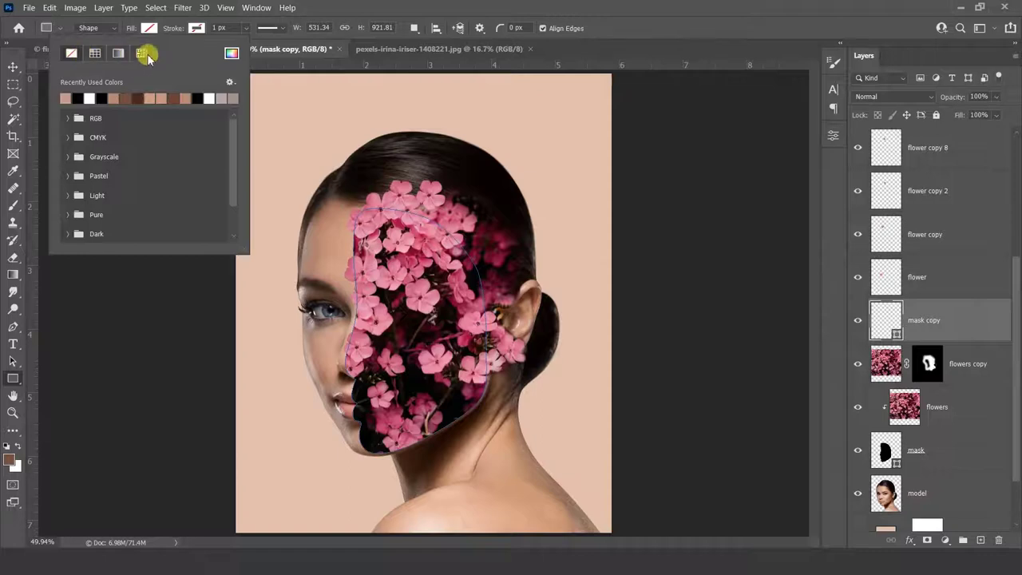
Give the mask copy shape a 10 px skin-toned stroke outline
click(197, 28)
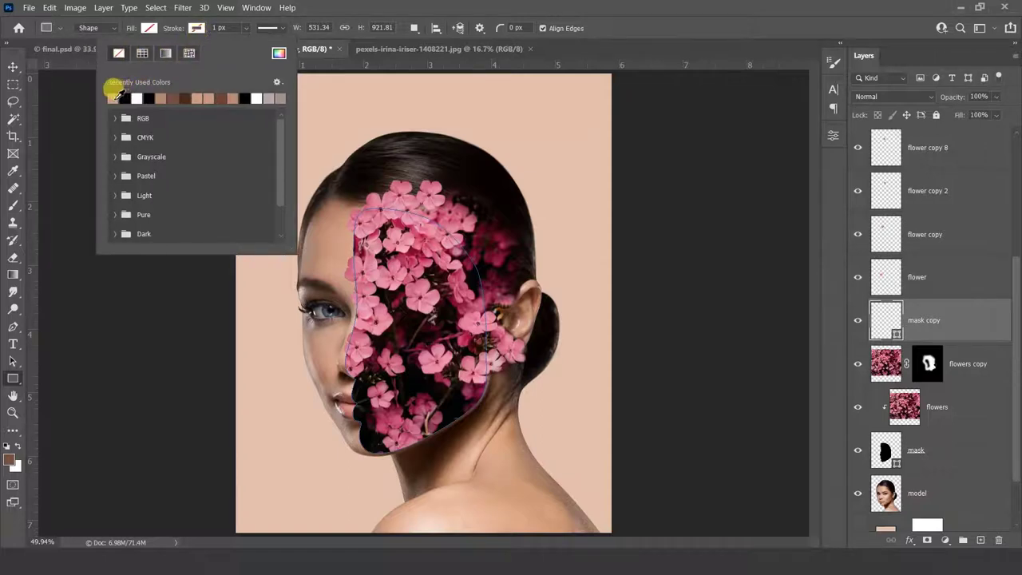
click(114, 95)
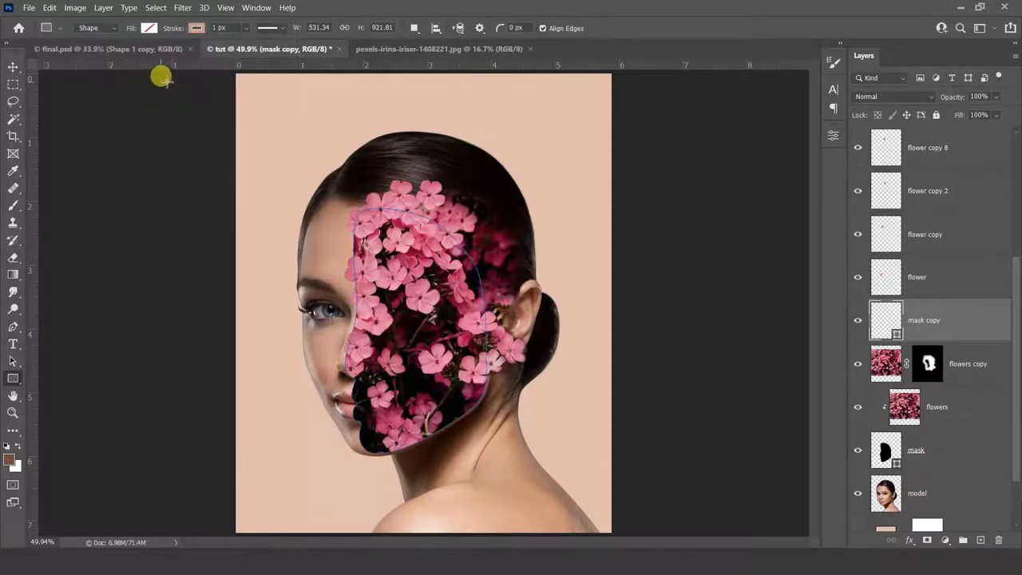
drag(227, 24, 207, 29)
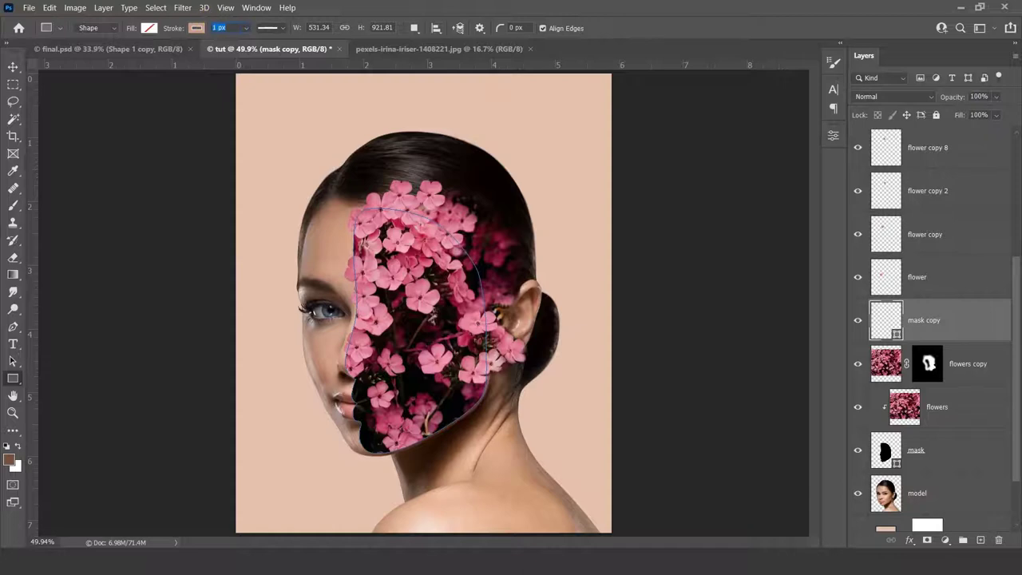
text(10)
key(Return)
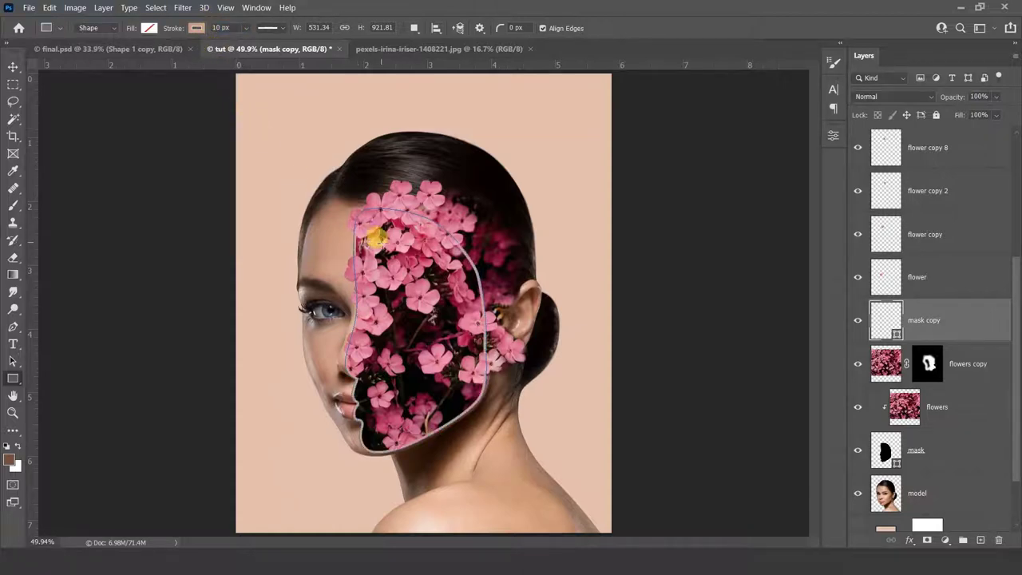
key(p)
key(v)
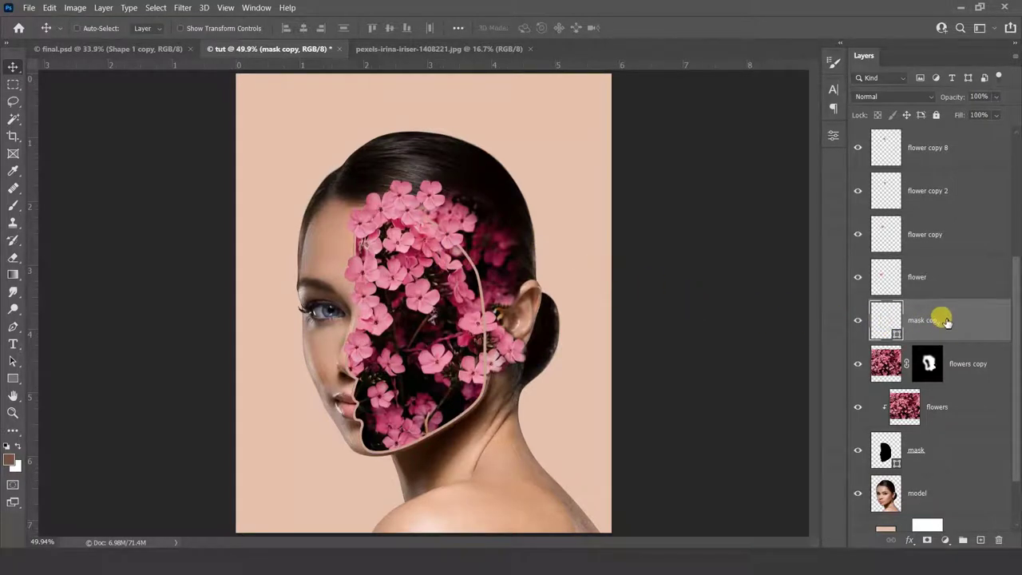
Mask out mask copy's stray inner edge line over the flowers, then add an empty layer
click(927, 540)
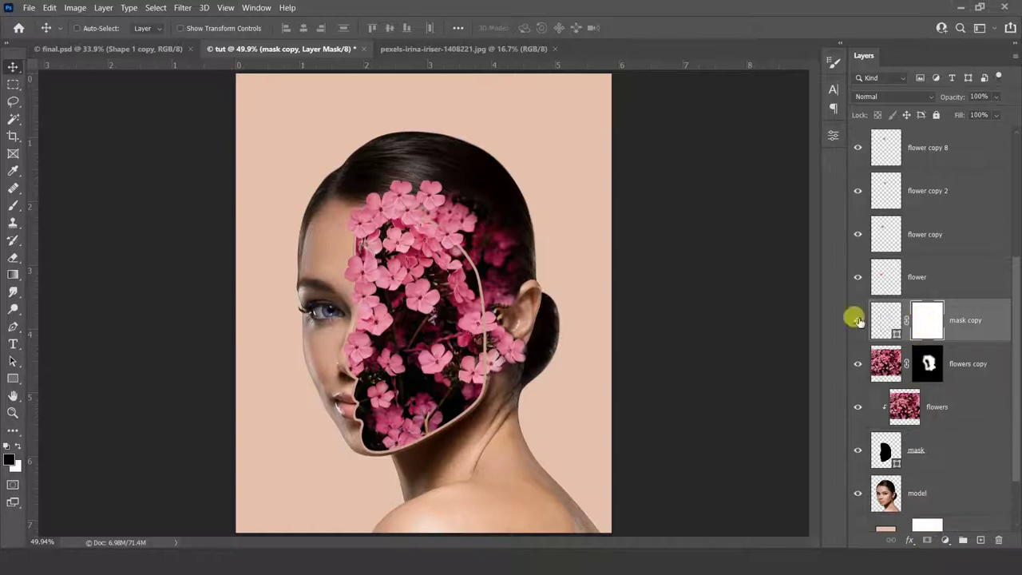
click(15, 205)
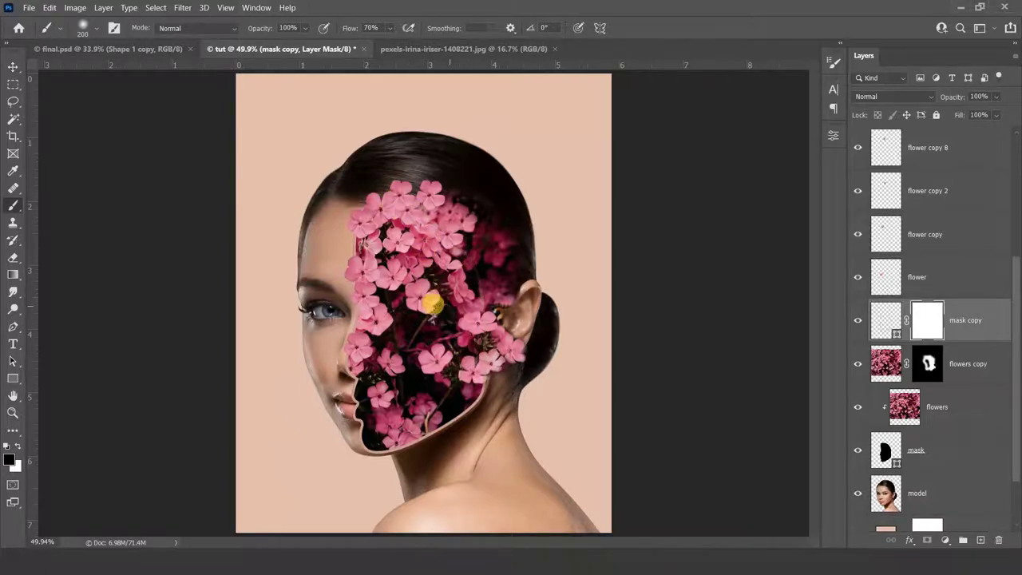
key(v)
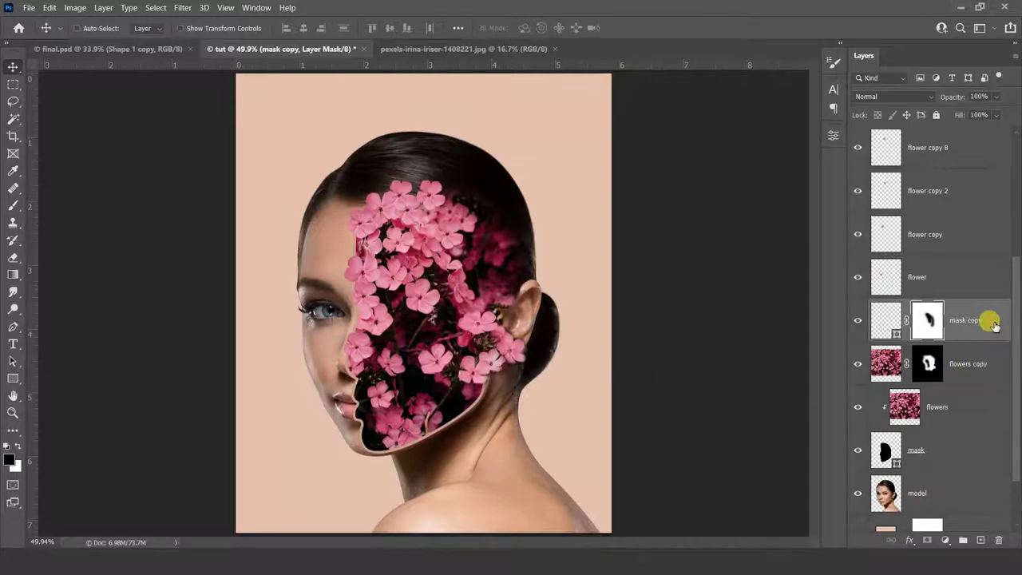
click(980, 540)
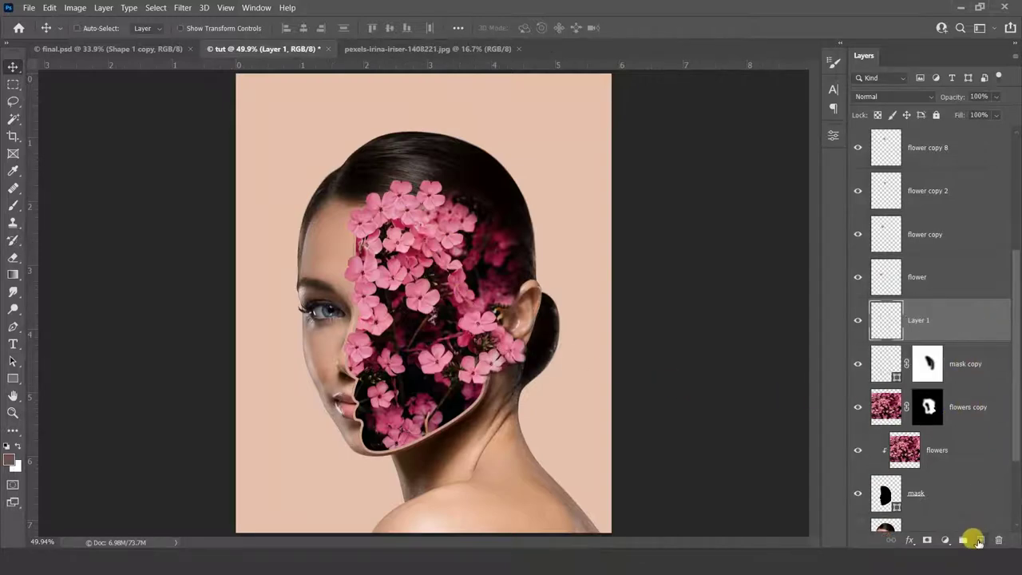
Rename the new layer 'shadow' and clip it to mask copy
double_click(915, 321)
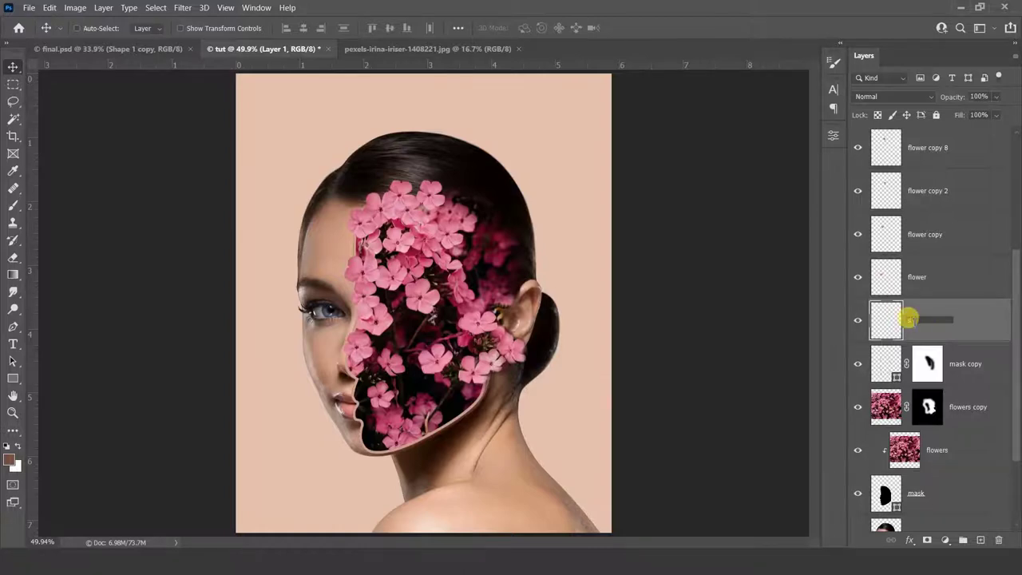
text(shadow)
key(Return)
right_click(939, 321)
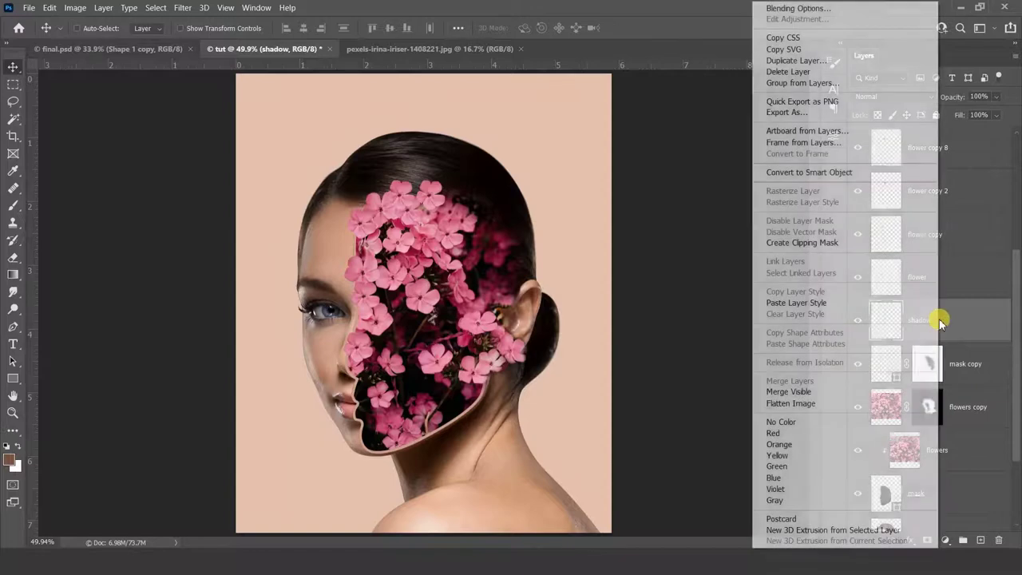
click(830, 243)
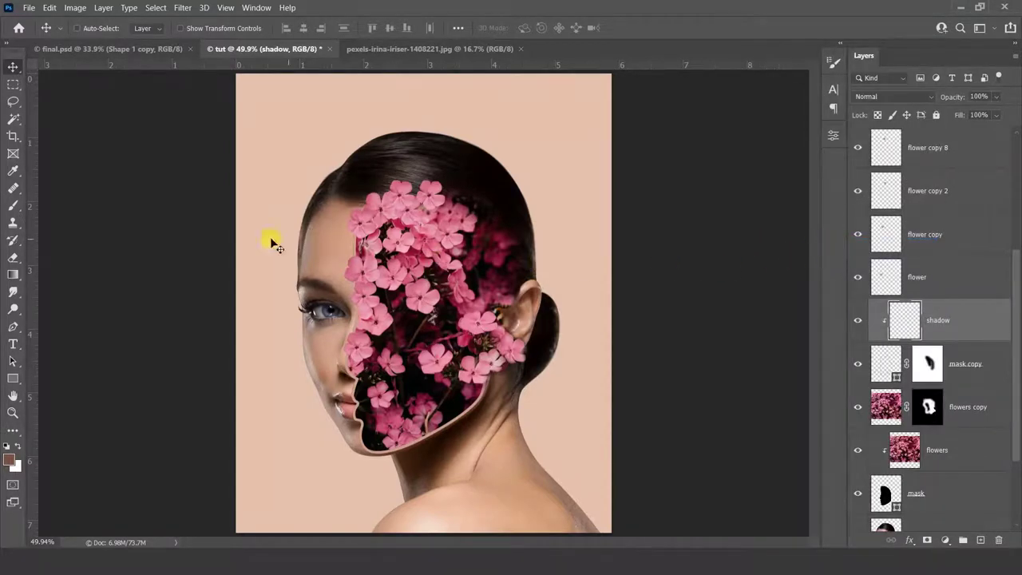
Paint soft dark shading inside the flower-filled face edges with a 33% flow brush
click(14, 207)
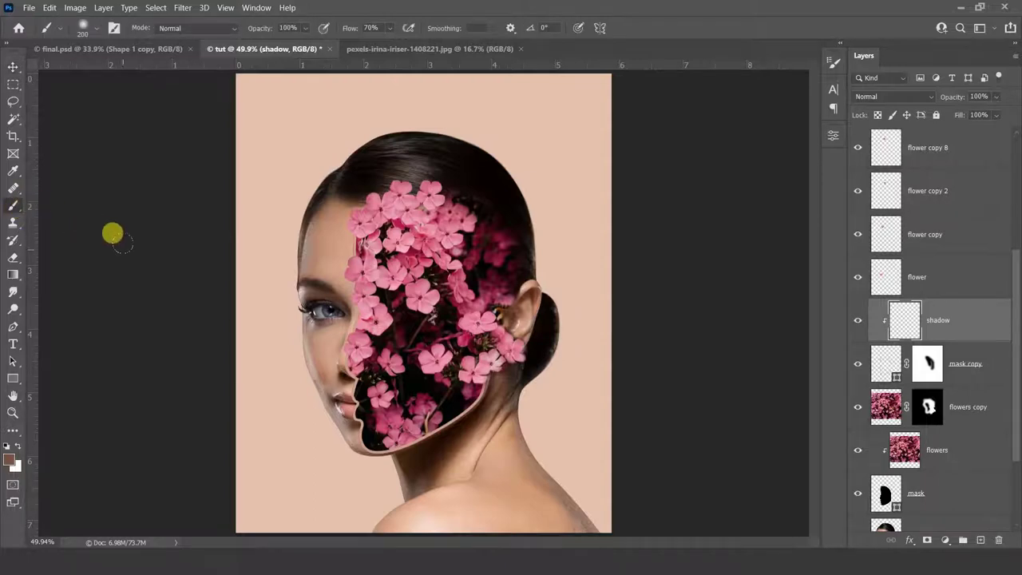
scroll(478, 374, up, 2)
scroll(486, 388, up, 2)
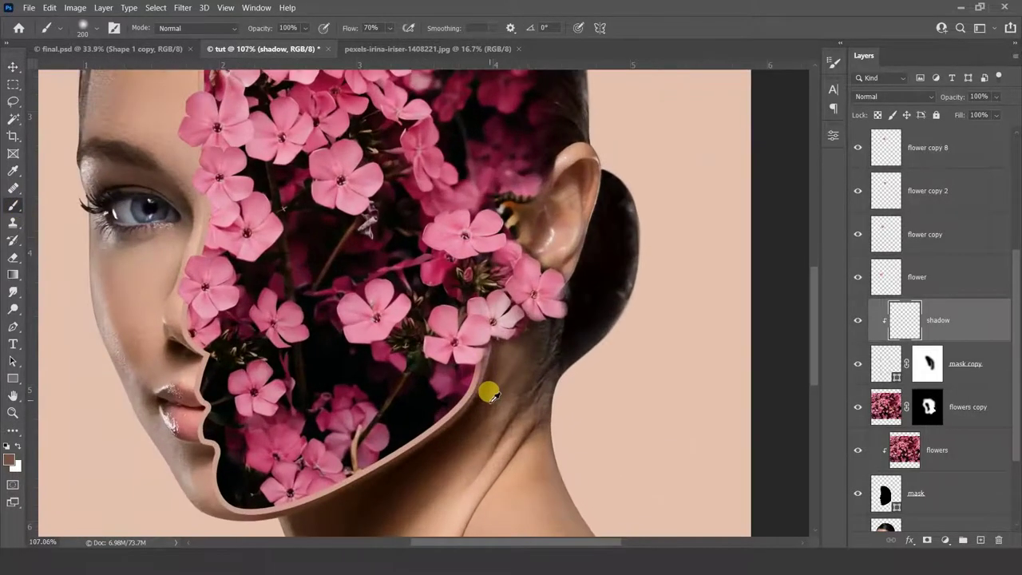
drag(505, 393, 575, 360)
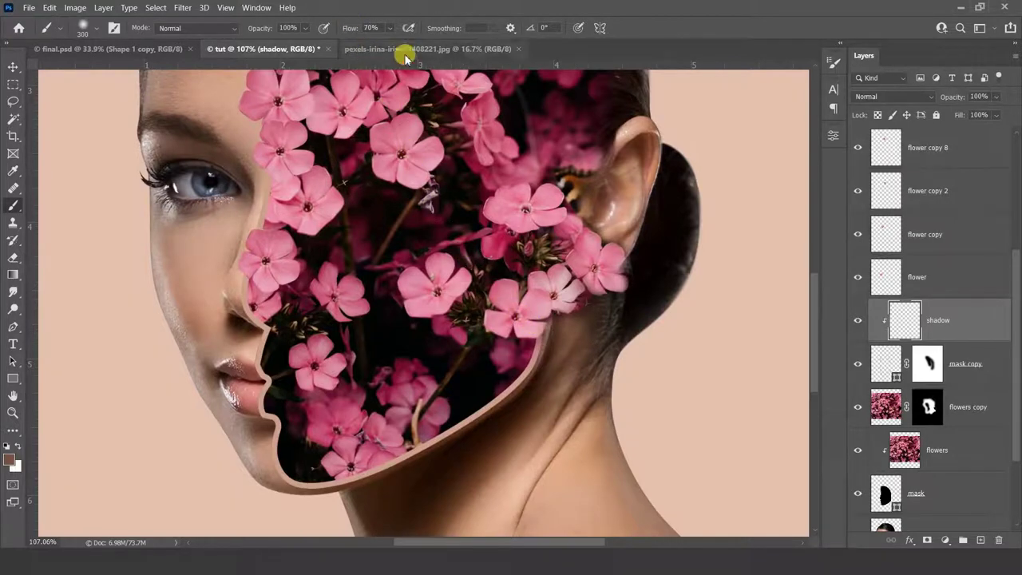
drag(389, 28, 397, 47)
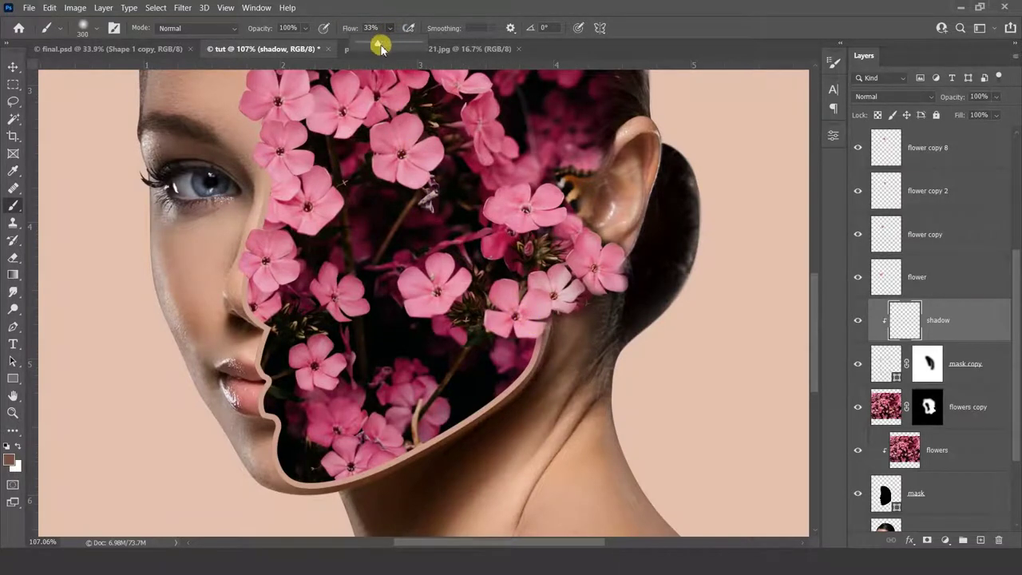
click(460, 275)
key(bracketleft)
drag(423, 326, 394, 284)
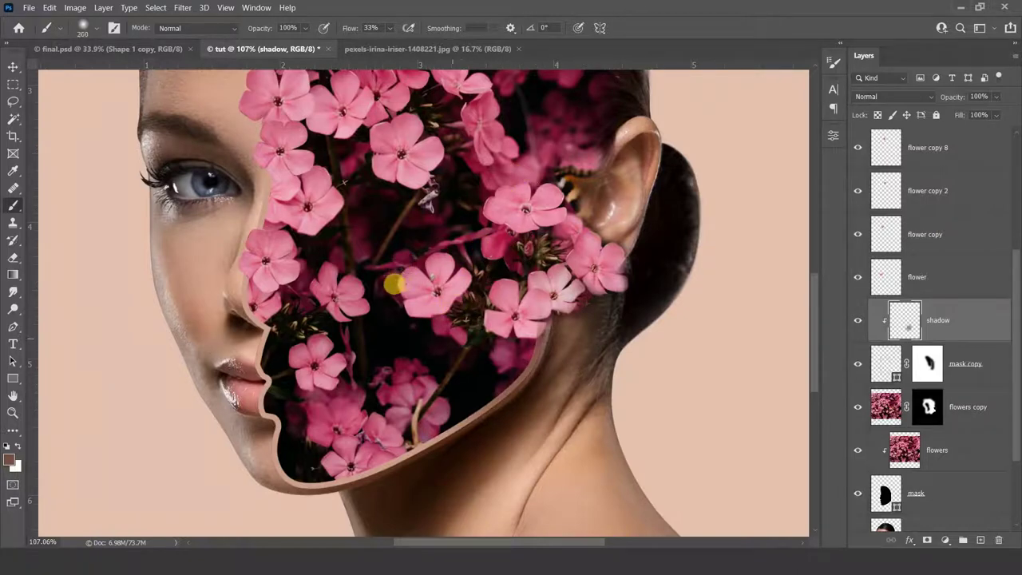
key(bracketleft)
key(bracketleft)
key(bracketleft)
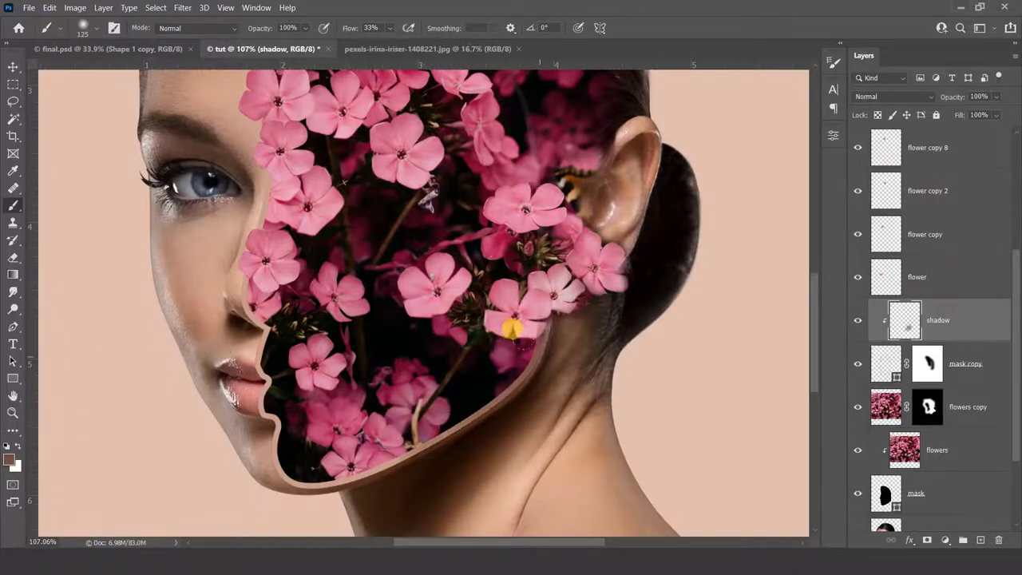
key(bracketleft)
key(bracketleft)
key(bracketleft)
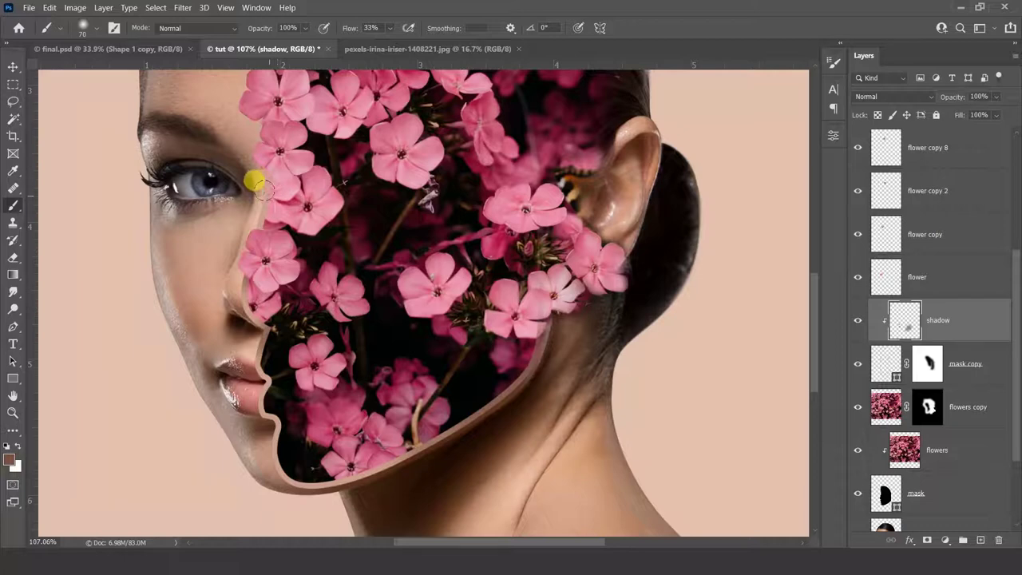
Continue shading along the upper face and hair edges with a 70 px brush
scroll(359, 352, up, 1)
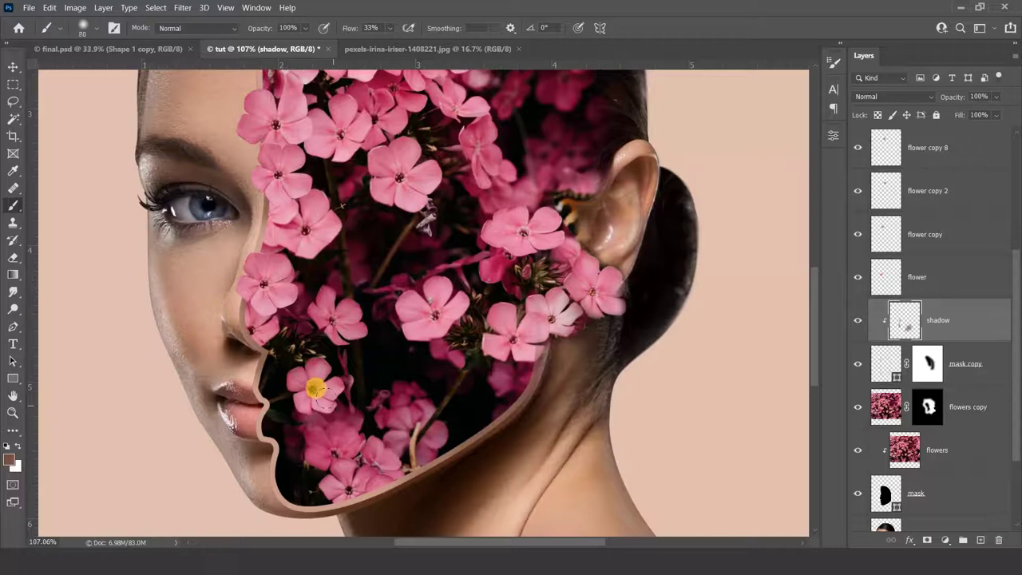
key(bracketright)
key(bracketright)
key(bracketright)
key(bracketleft)
key(bracketleft)
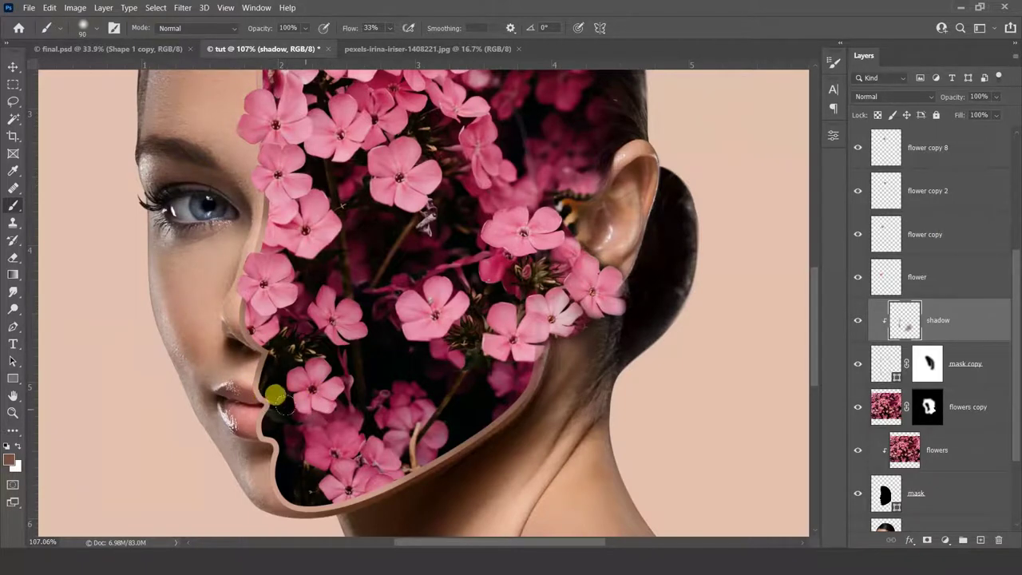
key(bracketleft)
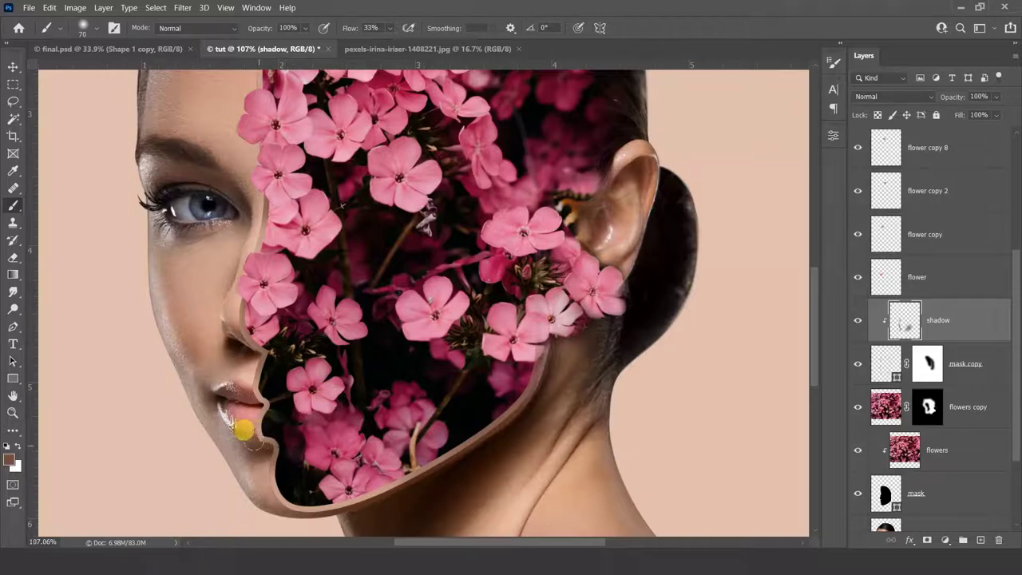
drag(344, 252, 349, 335)
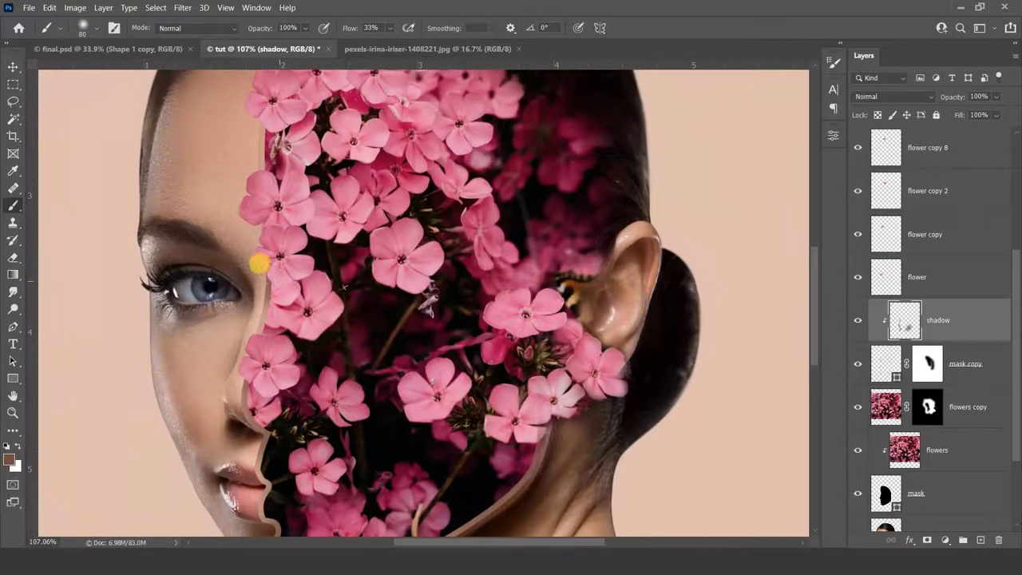
drag(258, 165, 270, 293)
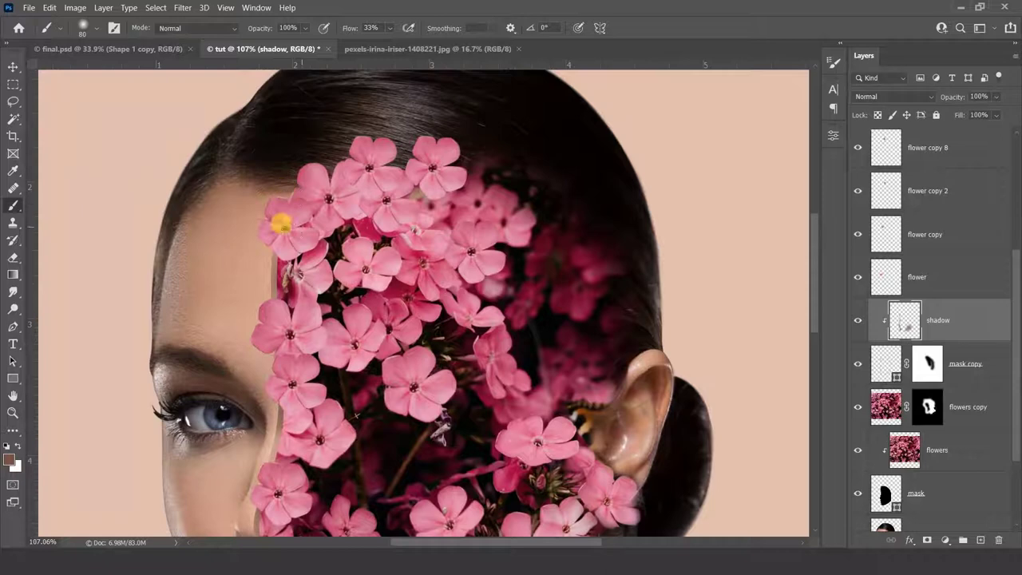
key(v)
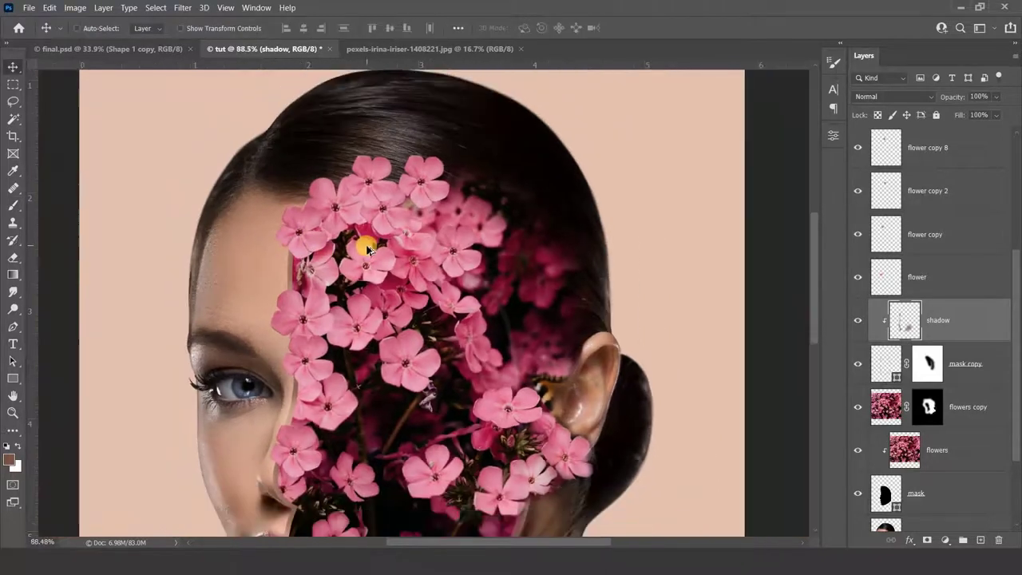
alt+scroll(361, 239, down, 3)
scroll(479, 354, down, 2)
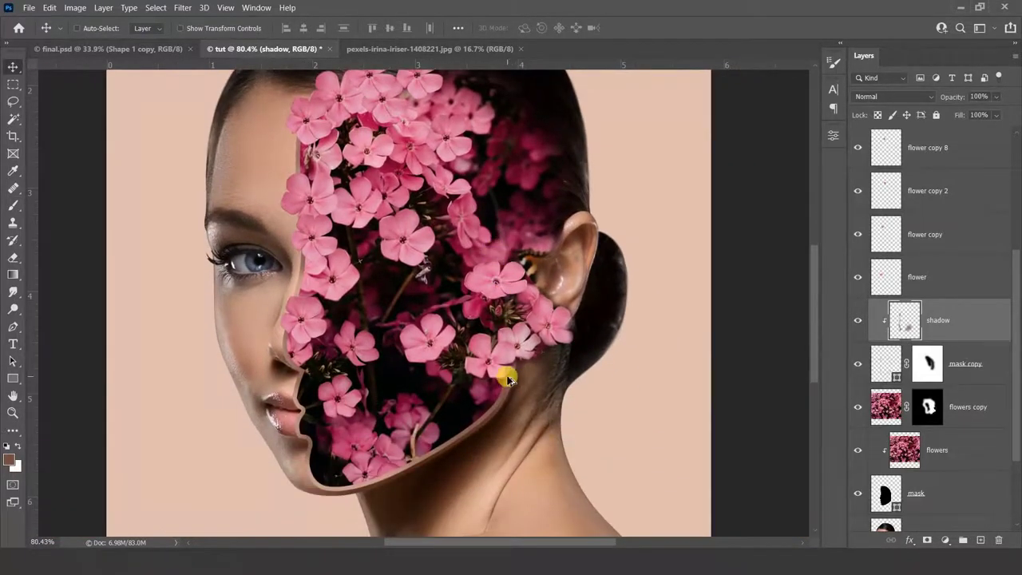
alt+scroll(504, 371, up, 2)
alt+scroll(507, 375, up, 2)
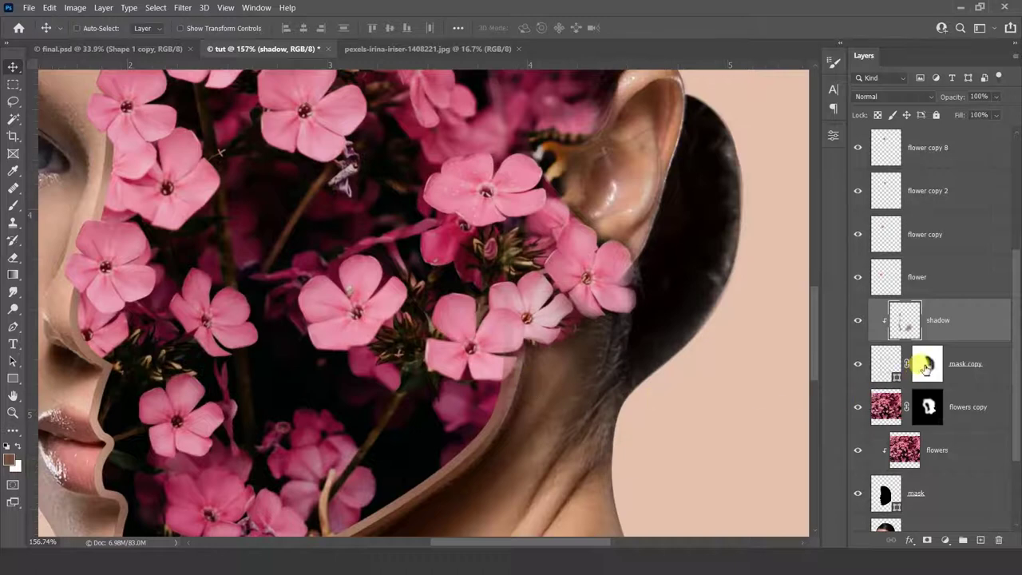
Paint mask copy's mask at the jaw below the ear with a 35 px brush, then fit the view
click(926, 363)
key(b)
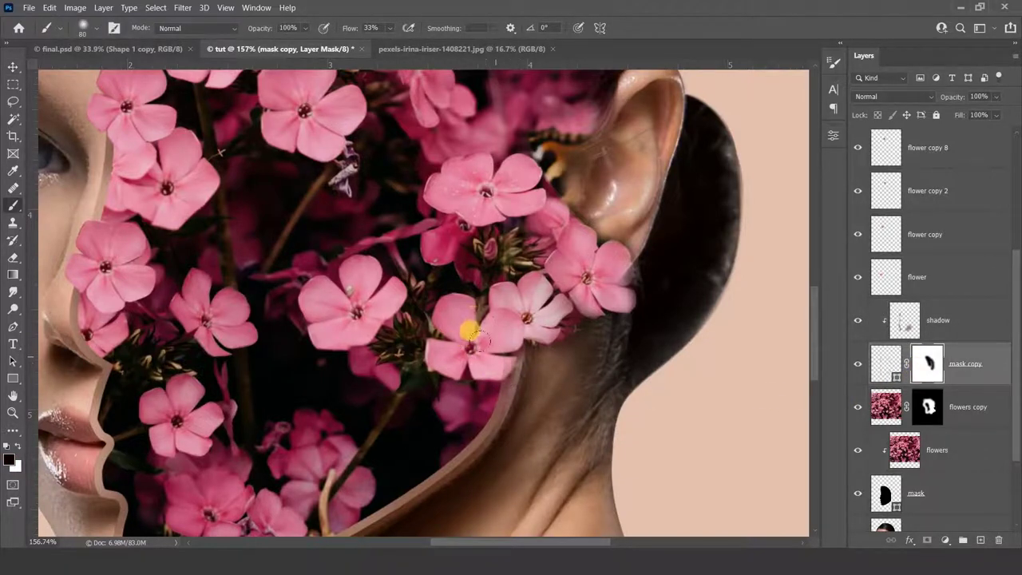
key(bracketleft)
key(bracketleft)
key(bracketleft)
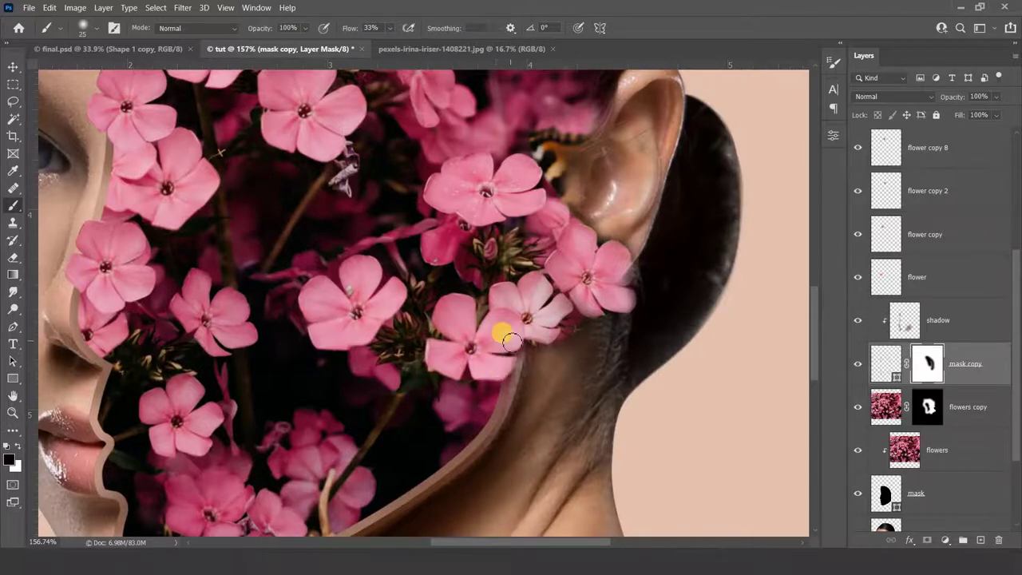
key(v)
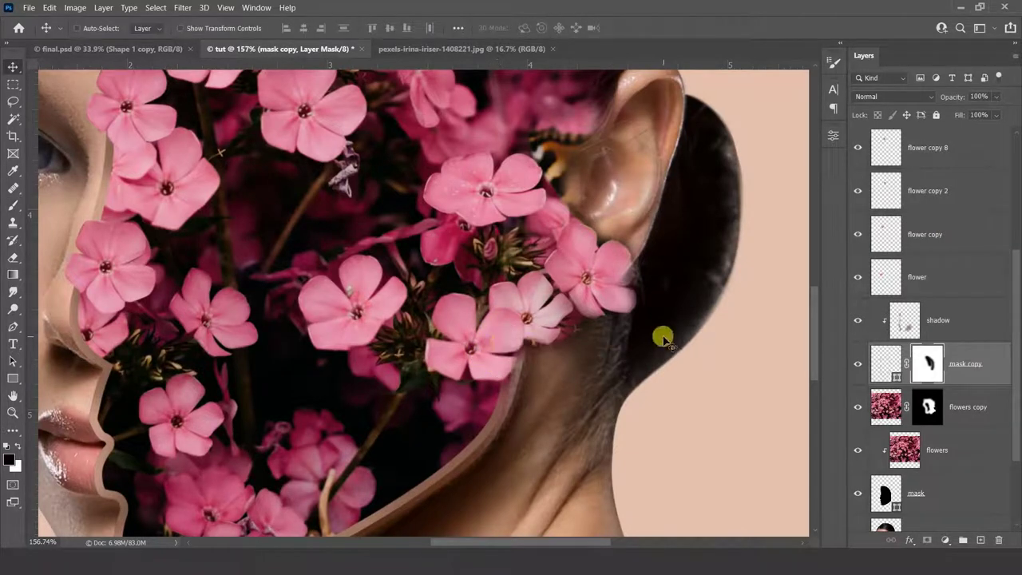
key(ctrl+0)
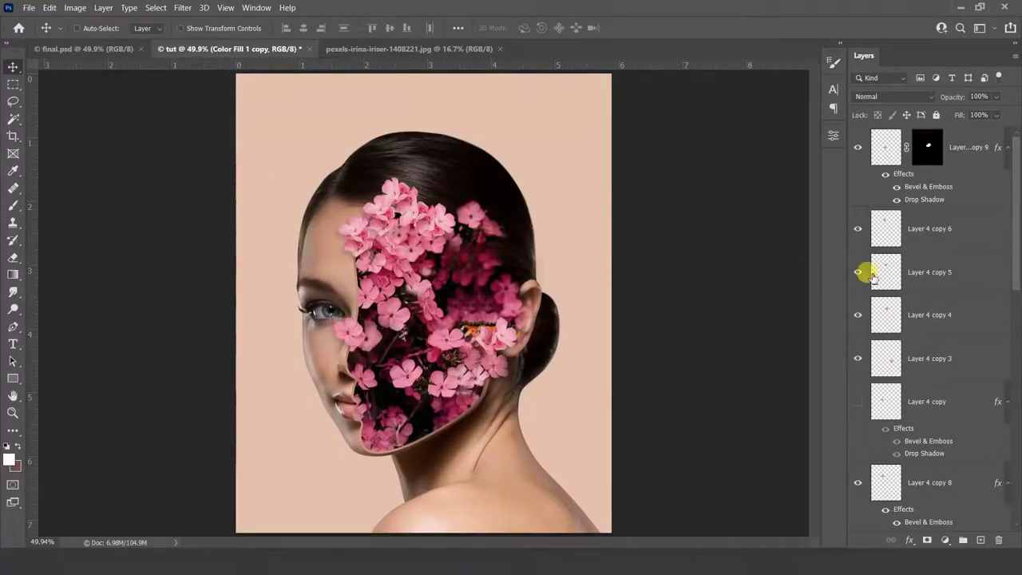
Create a new layer named 'glow' above Color Fill 1 copy
drag(1018, 196, 1011, 468)
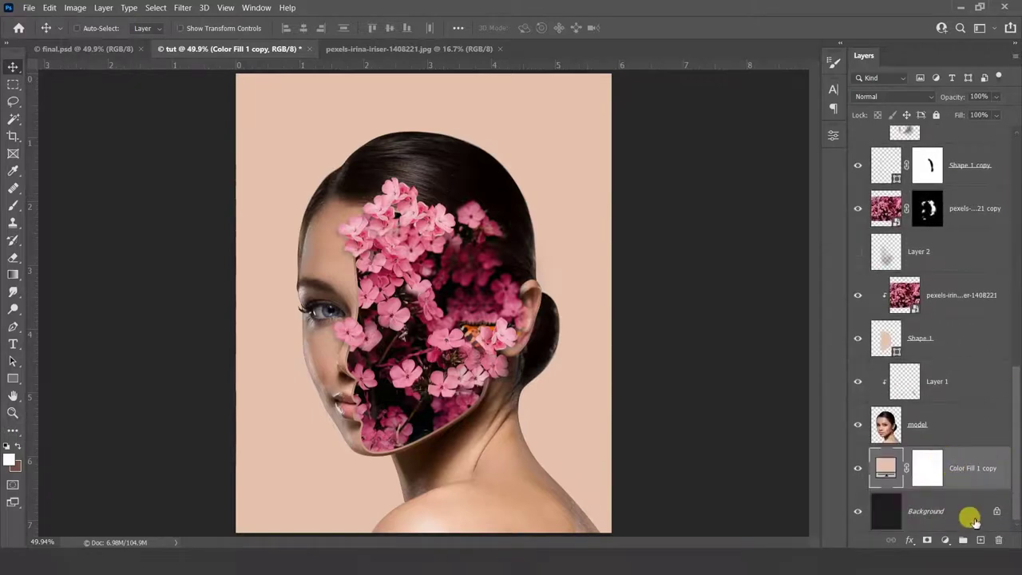
click(981, 540)
double_click(918, 468)
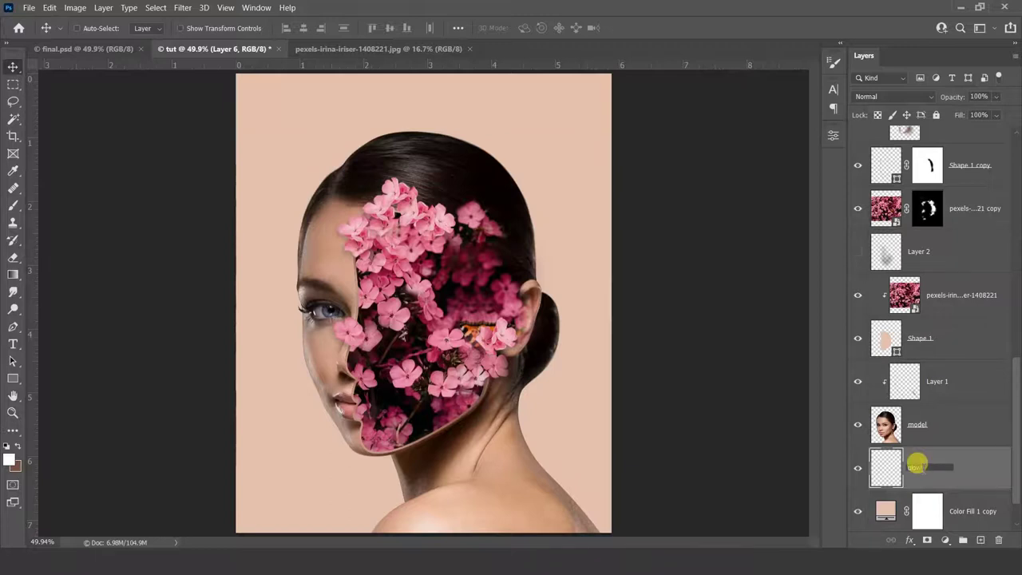
key(Return)
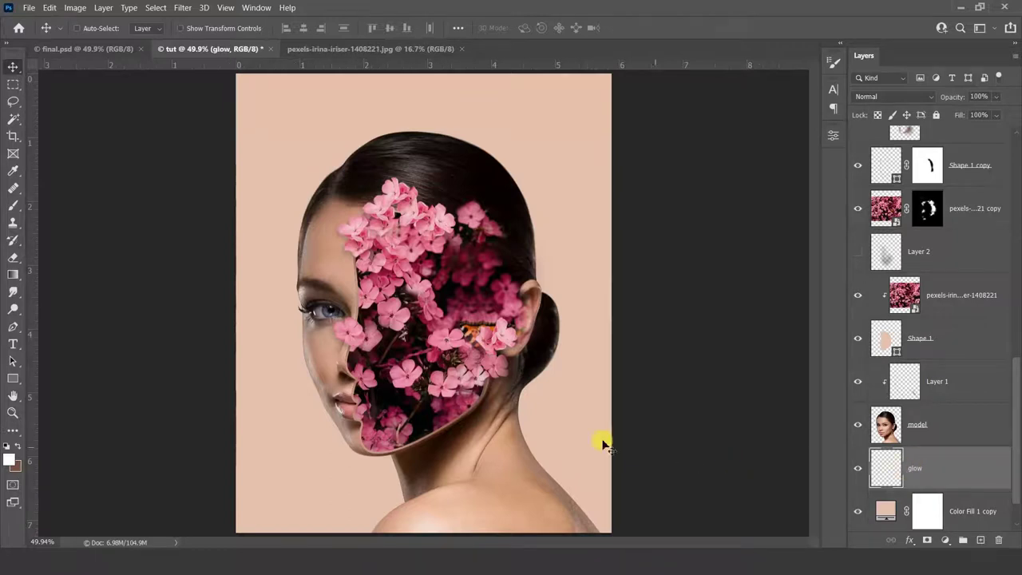
Paint a soft white halo behind the head with an 1800 px brush at 100% flow
click(13, 208)
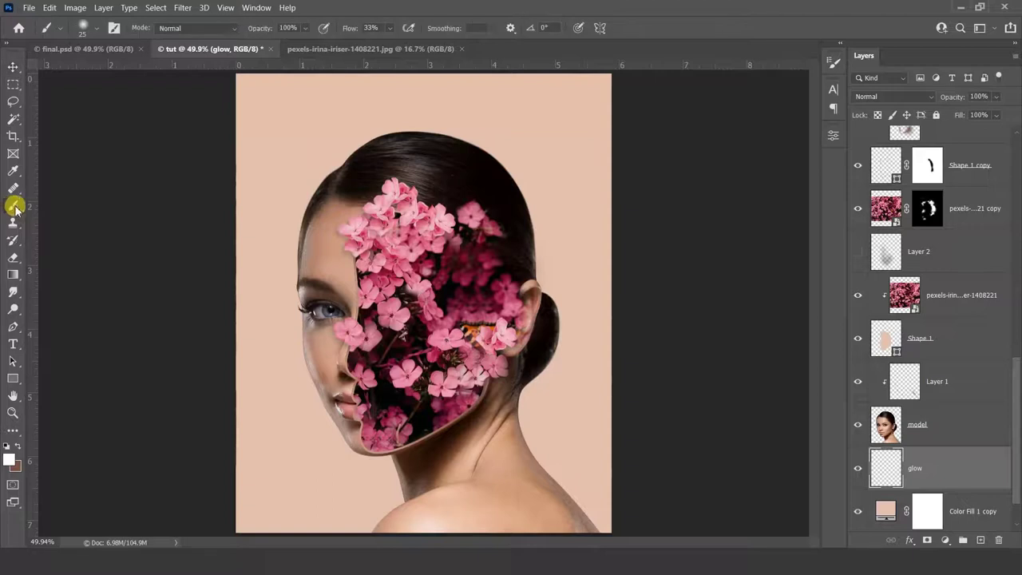
click(389, 28)
drag(396, 45, 449, 45)
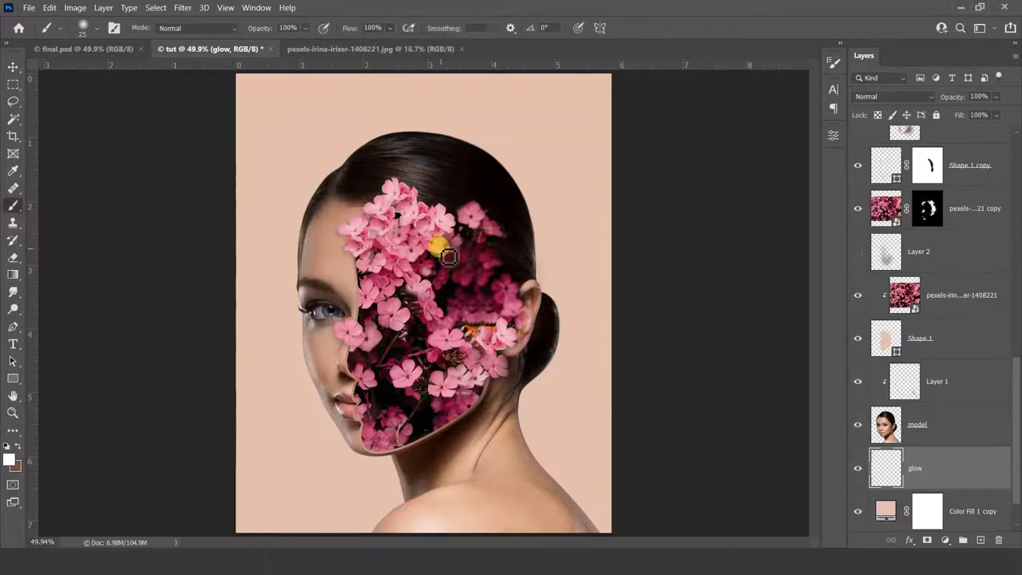
drag(447, 257, 281, 106)
key(bracketright)
key(bracketright)
key(bracketright)
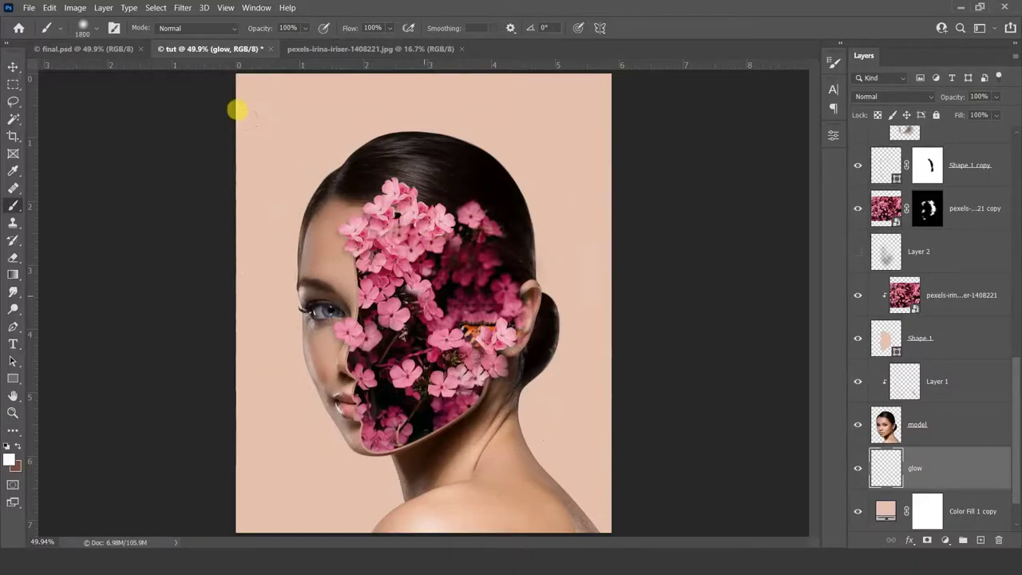
click(424, 304)
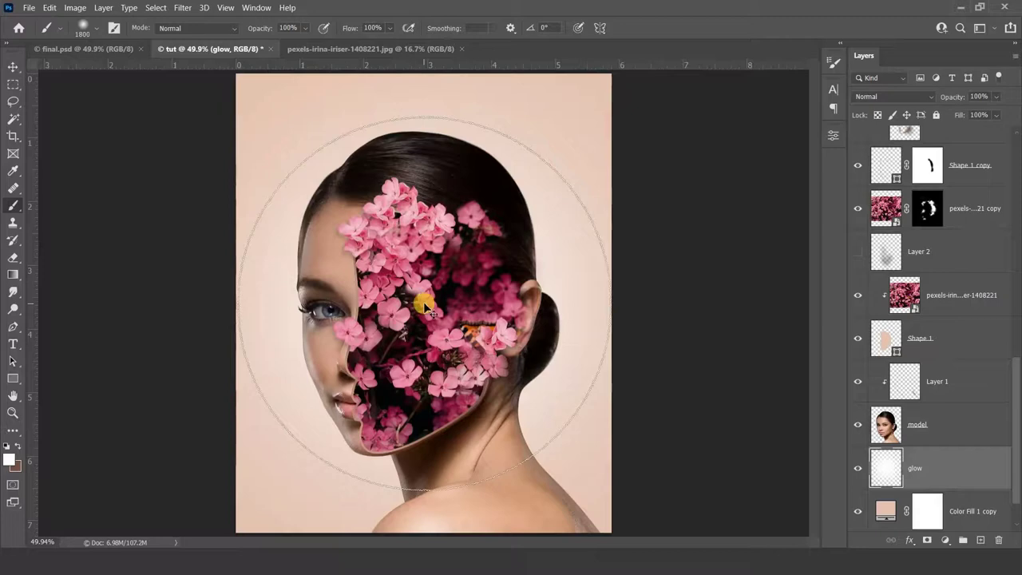
key(v)
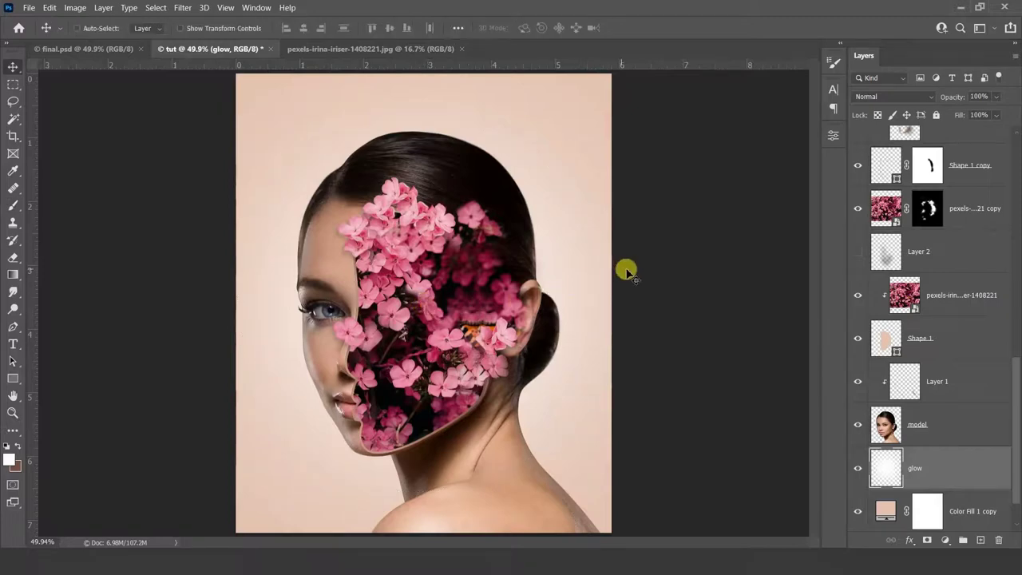
Lower the glow layer's opacity to 39%
click(997, 99)
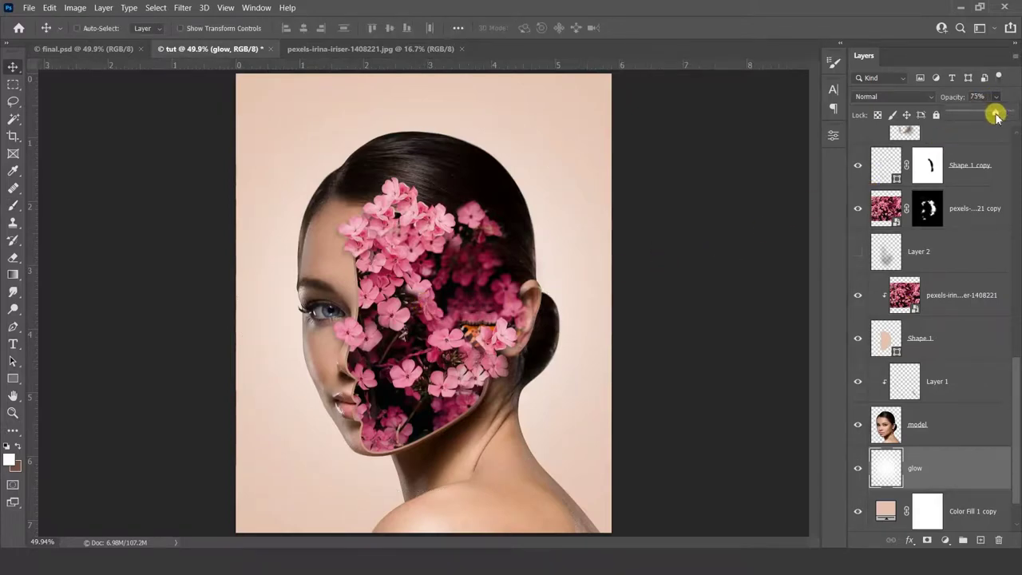
drag(997, 116, 981, 116)
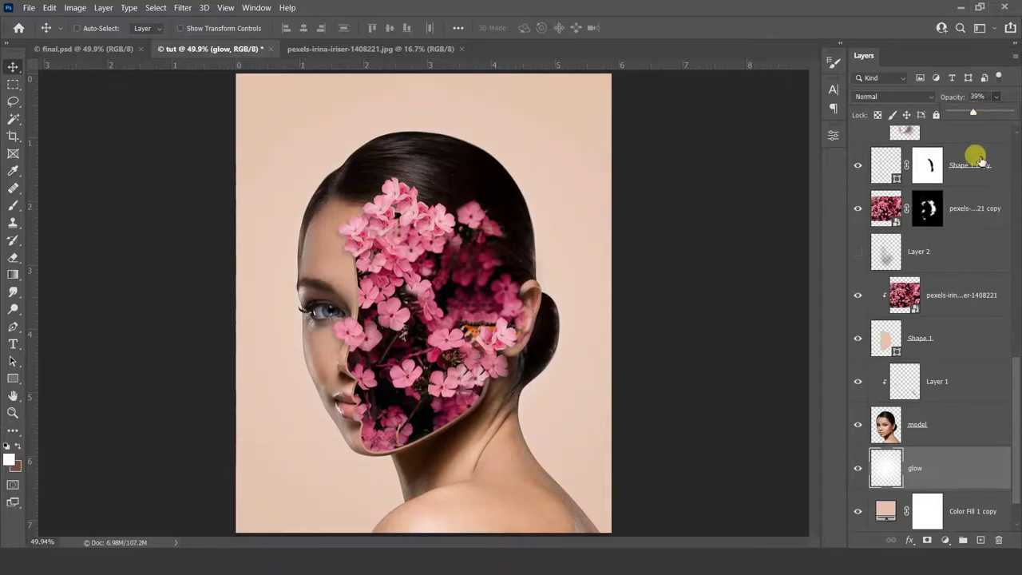
click(1013, 391)
drag(1015, 414, 1016, 188)
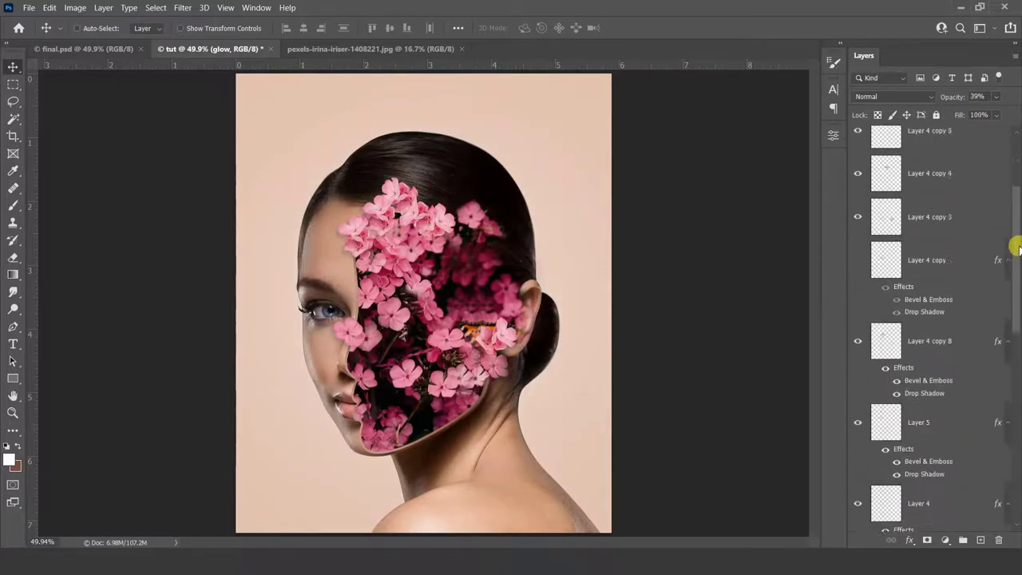
Add Color Balance above Layer 4 copy 9: midtones -4/-3/+9, shadows blue +6
click(972, 142)
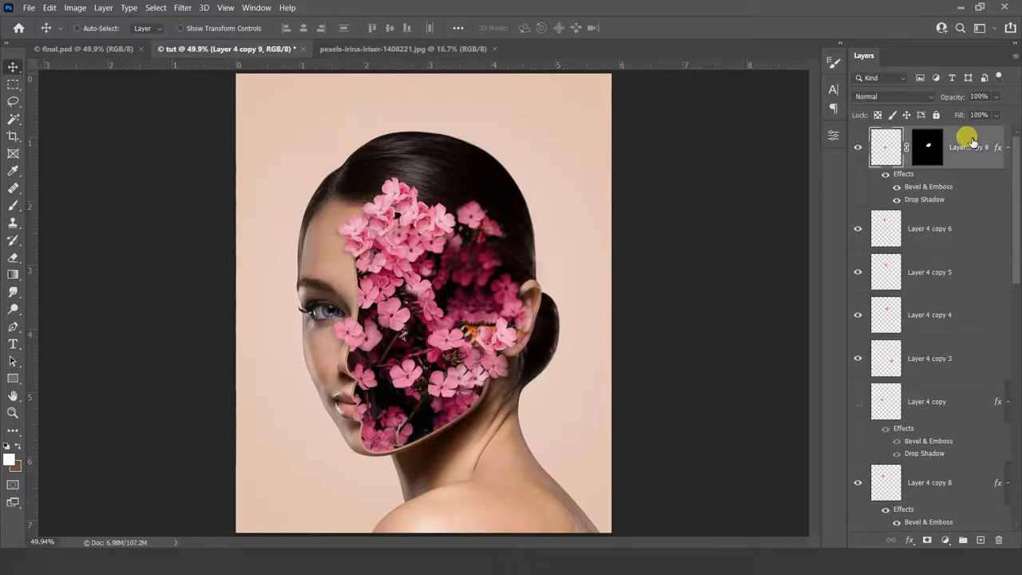
click(944, 541)
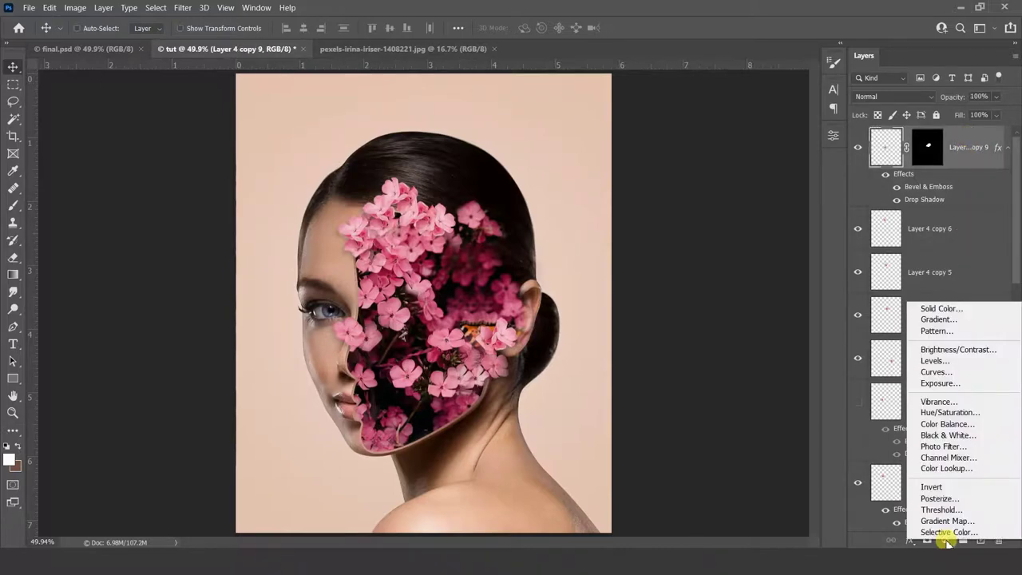
click(941, 426)
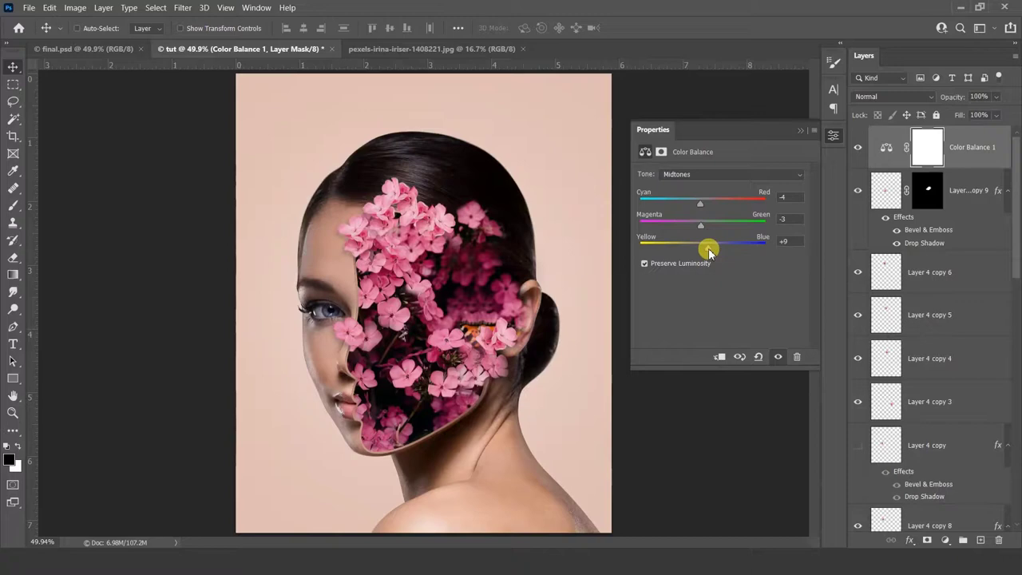
click(700, 175)
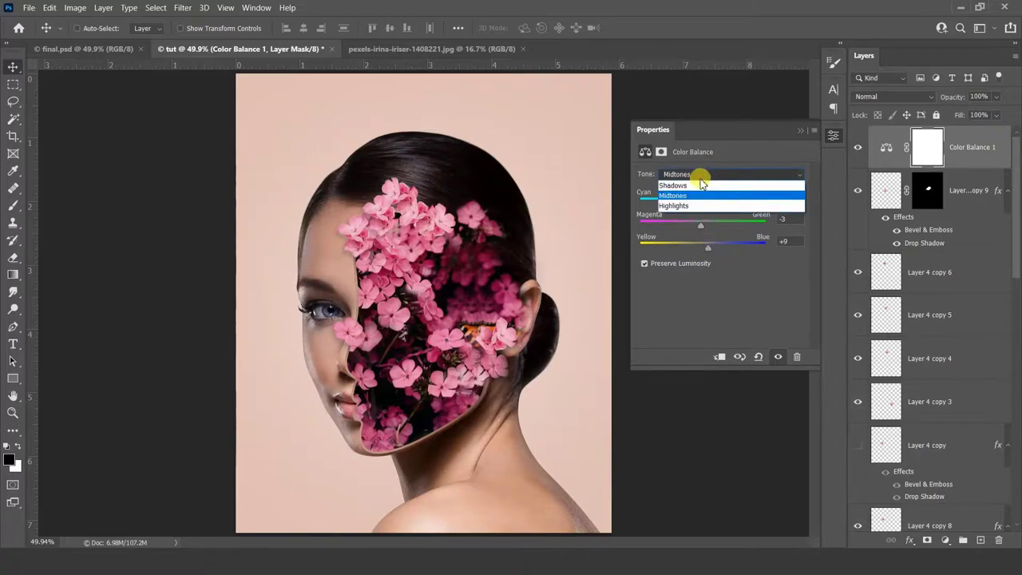
click(702, 186)
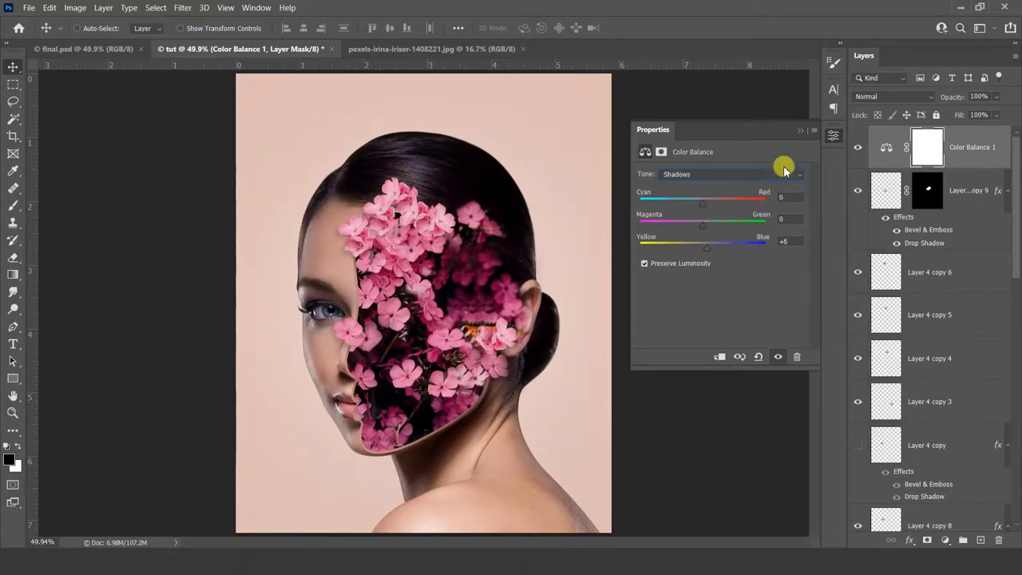
click(799, 130)
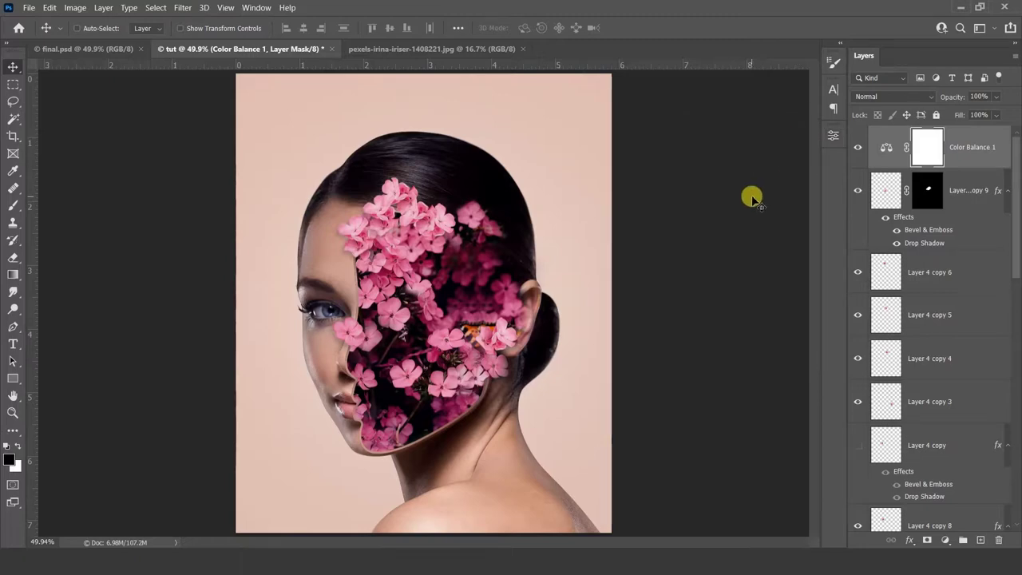
click(979, 136)
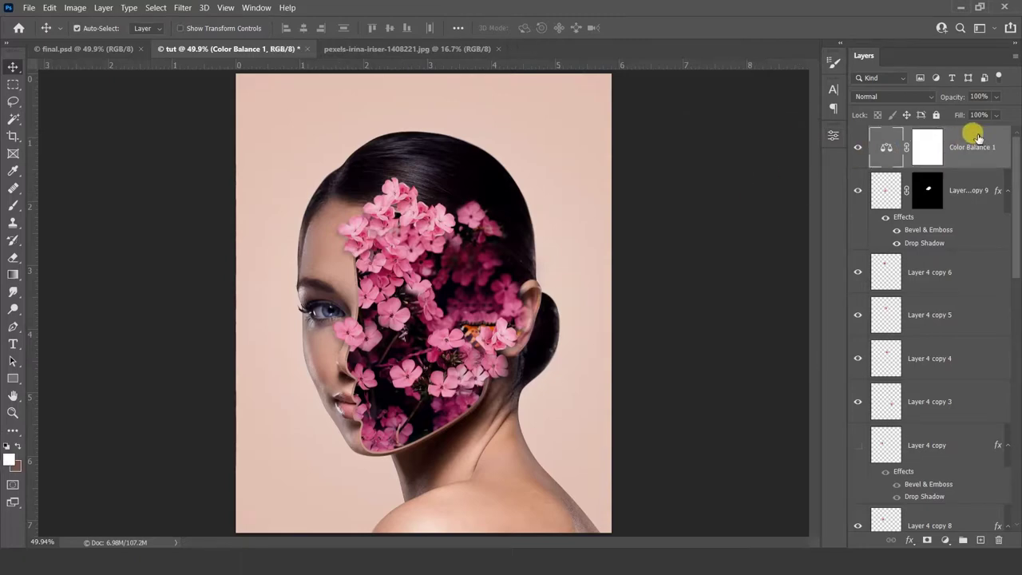
Stamp all visible layers into Layer 6 and blend it as Linear Light
key(ctrl+shift+alt+e)
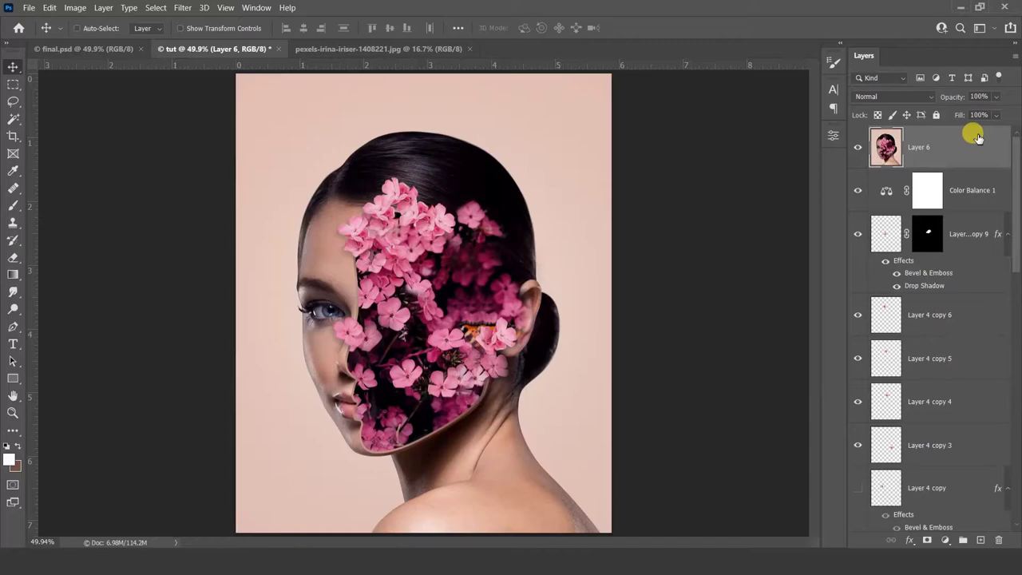
click(884, 97)
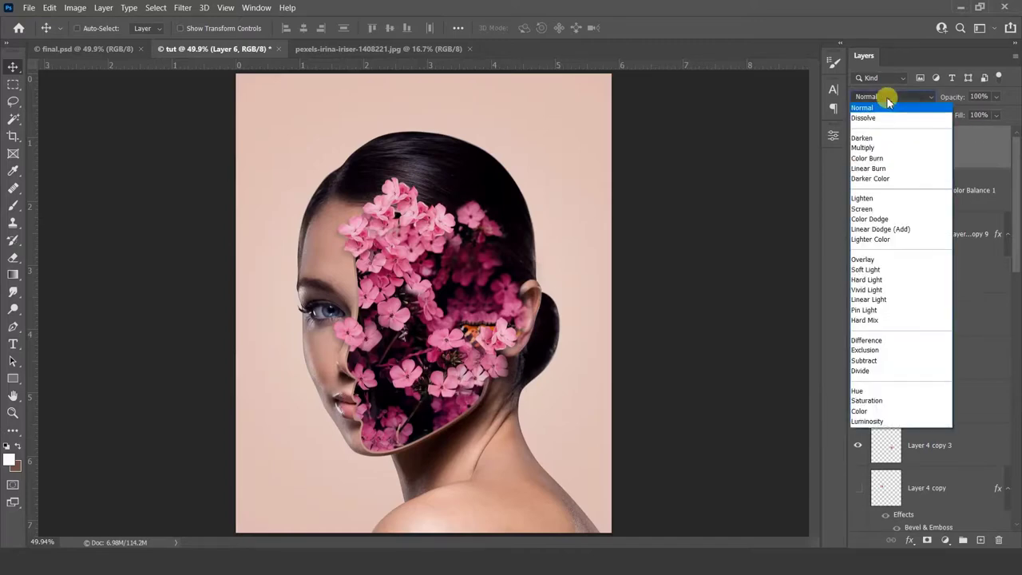
click(872, 299)
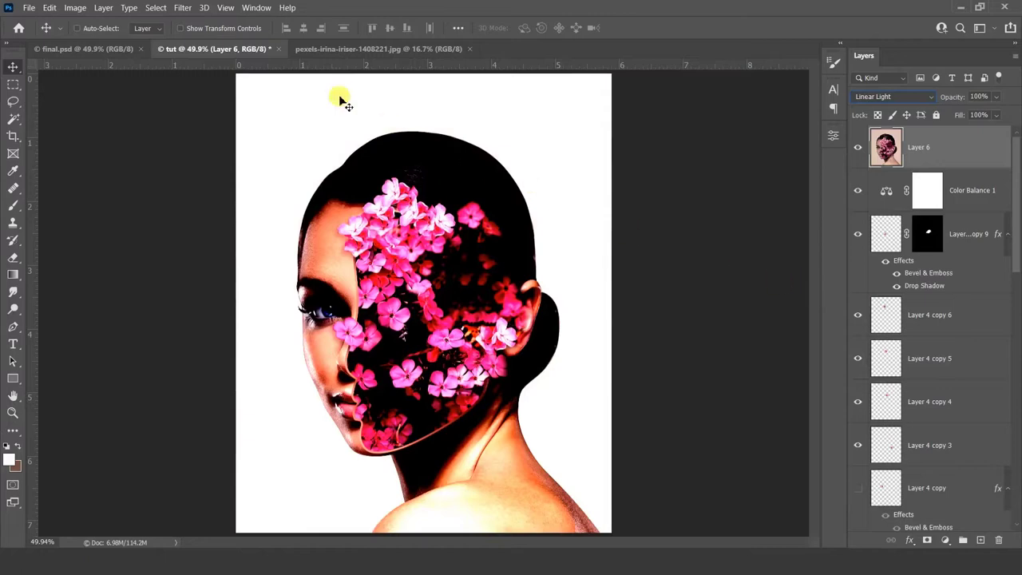
Apply a High Pass filter to Layer 6 with a 0.4 px radius
click(184, 8)
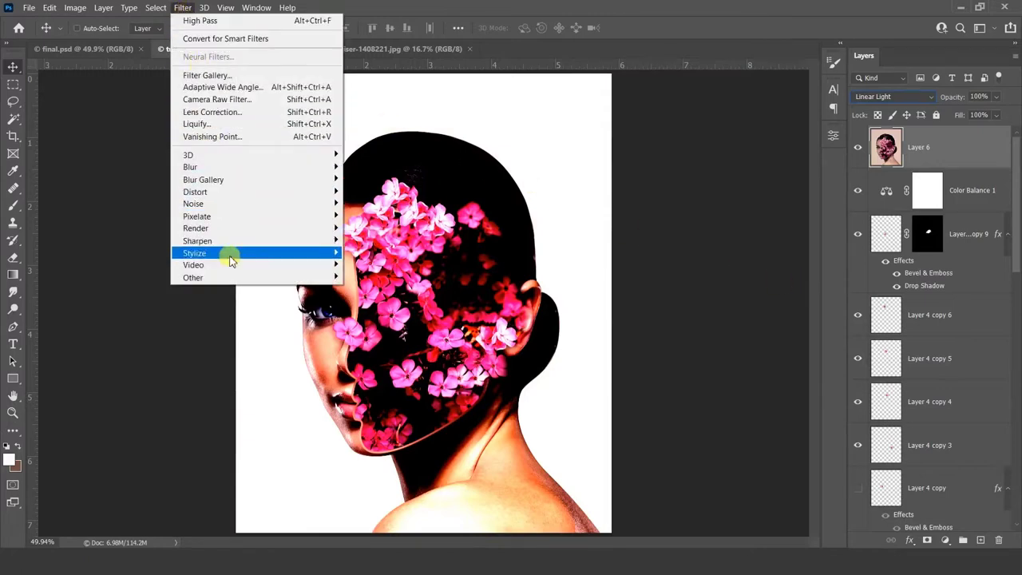
mouse_move(193, 277)
click(364, 292)
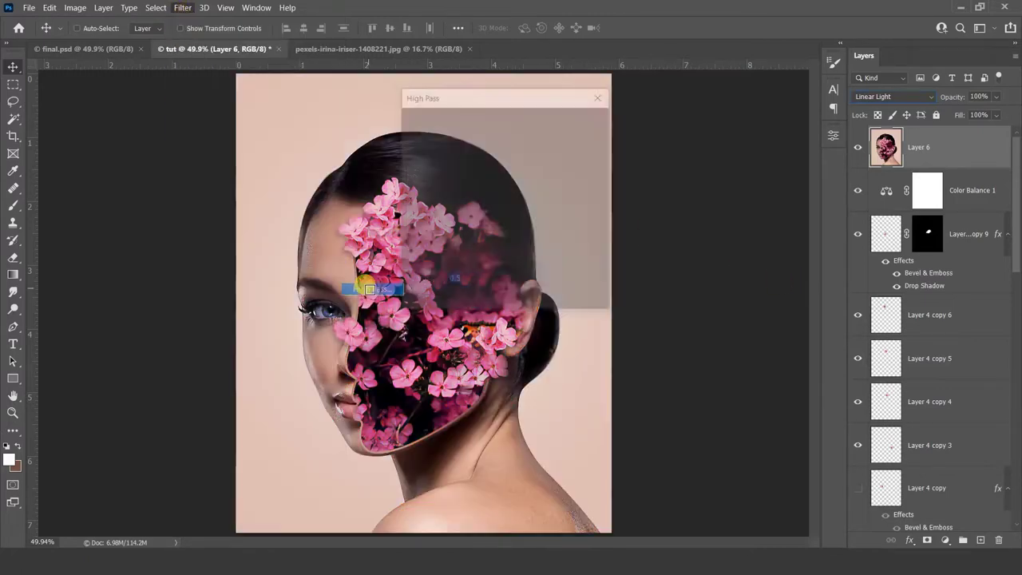
drag(493, 103, 713, 109)
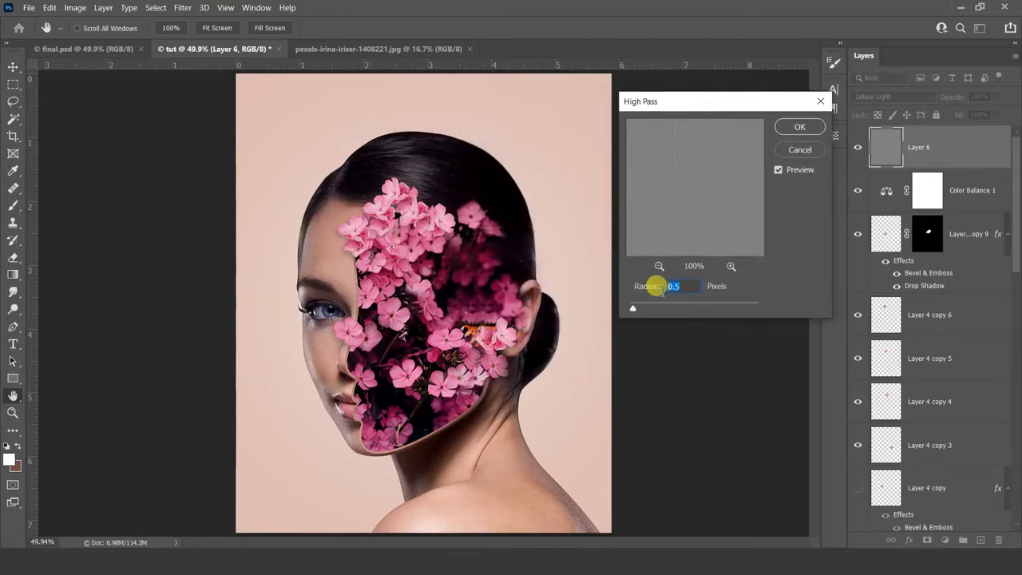
key(BackSpace)
click(803, 126)
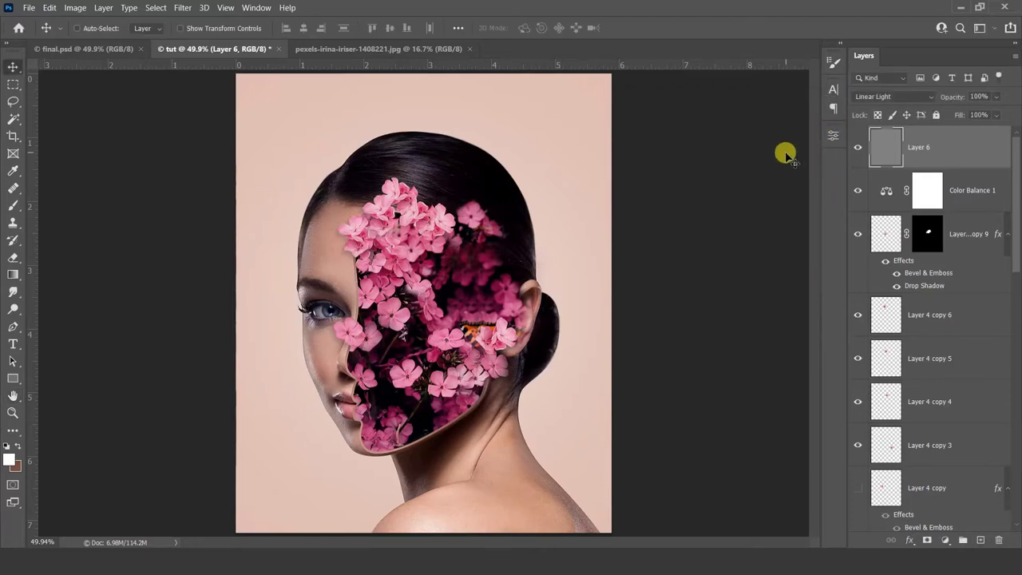